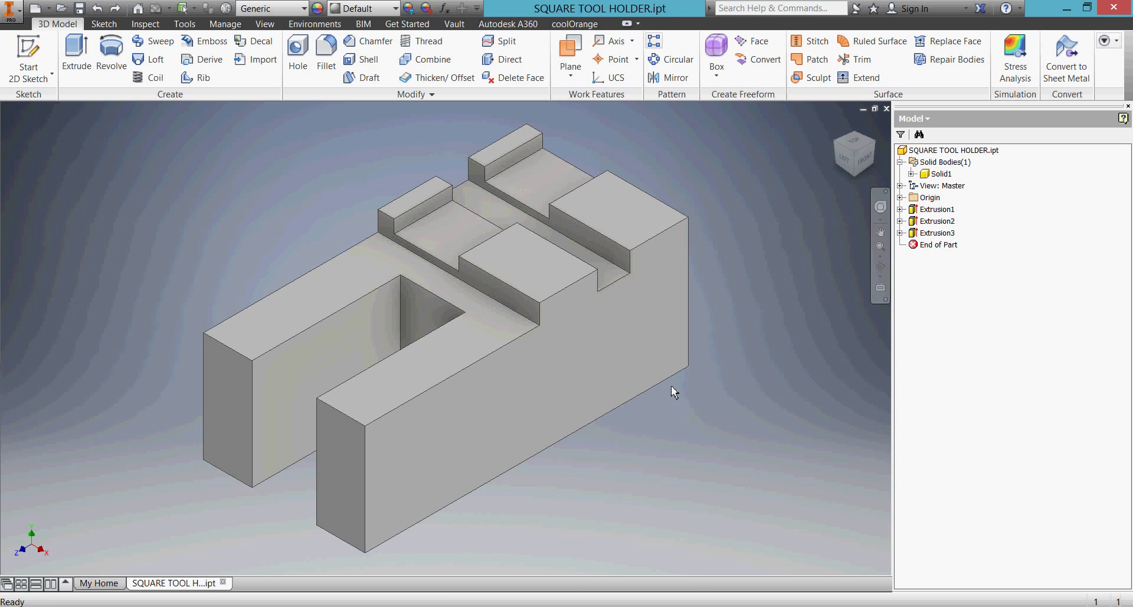
- Switch to the SQUARE TOOL HOLDER.pdf drawing in Adobe Acrobat
{"action": "key", "text": "alt+Tab"}
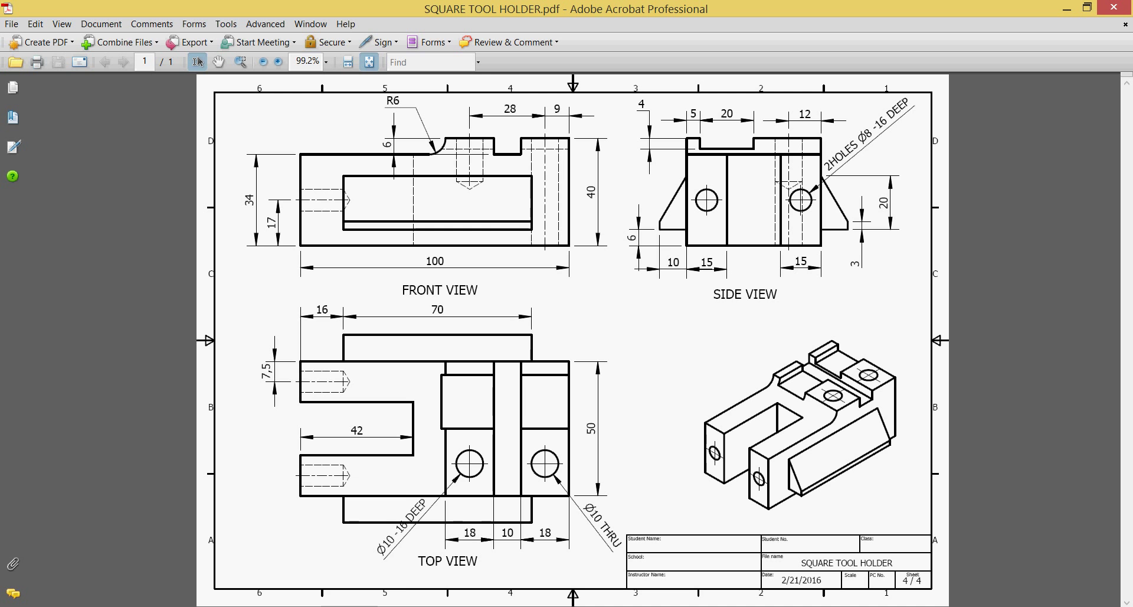
- Study the drawing's front, side, top and isometric views, then return to SQUARE TOOL HOLDER.ipt
{"action": "mouse_move", "coordinate": [322, 606]}
{"action": "key", "text": "alt+Tab"}
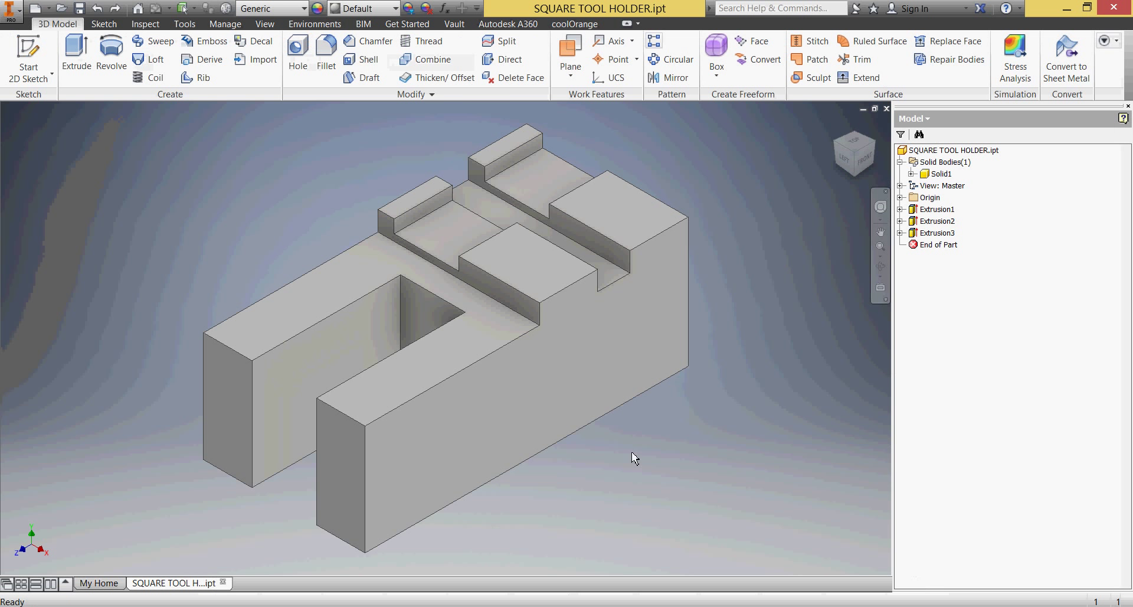
{"action": "left_click", "coordinate": [570, 70]}
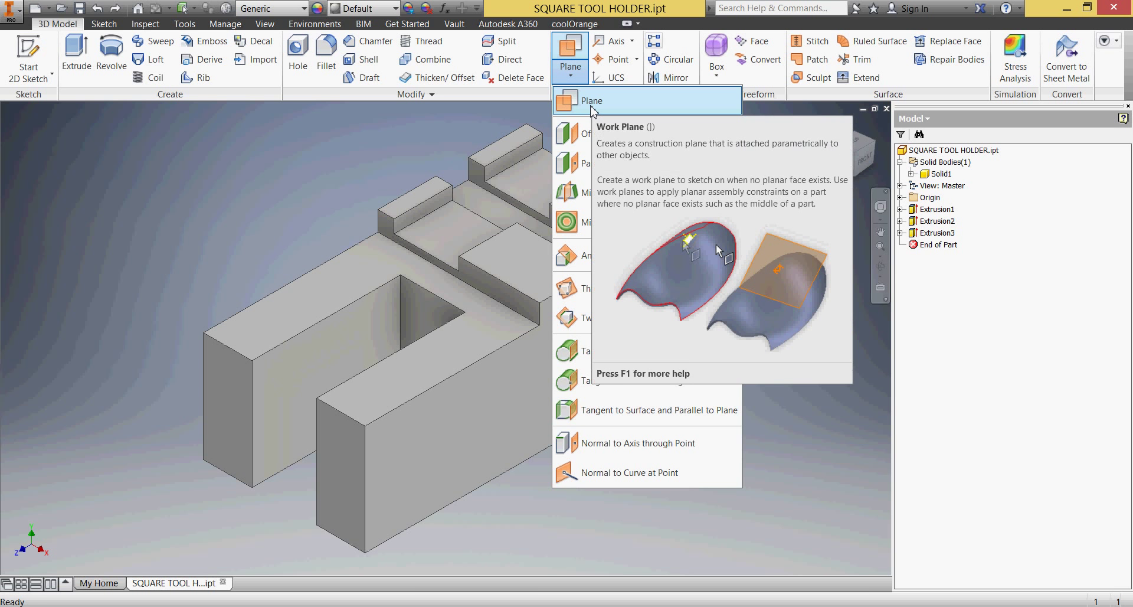
{"action": "left_click", "coordinate": [592, 101]}
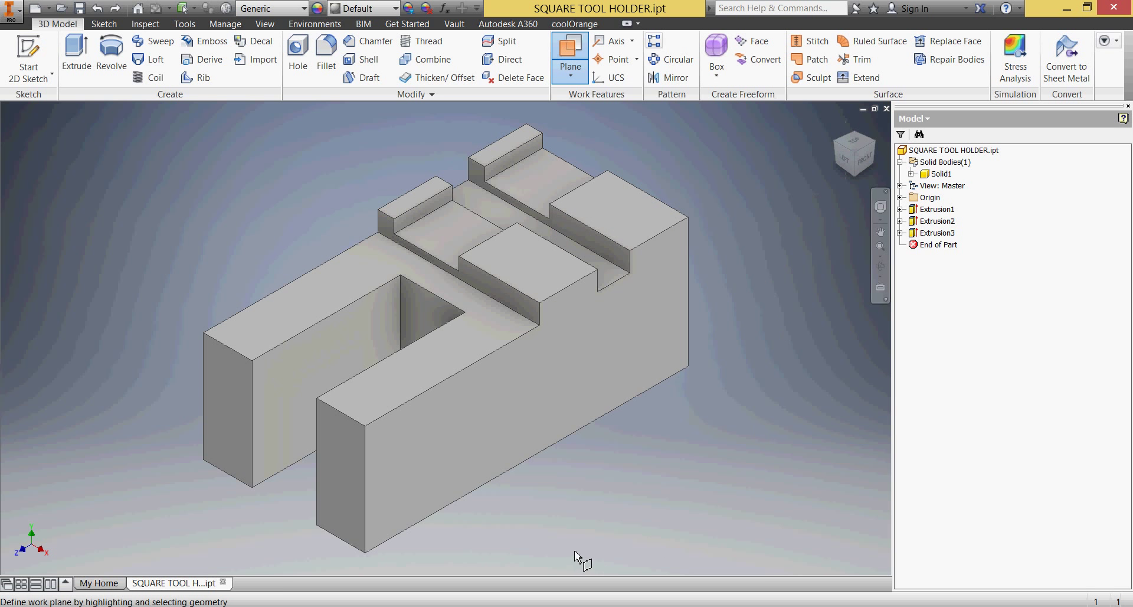
{"action": "left_click", "coordinate": [356, 524]}
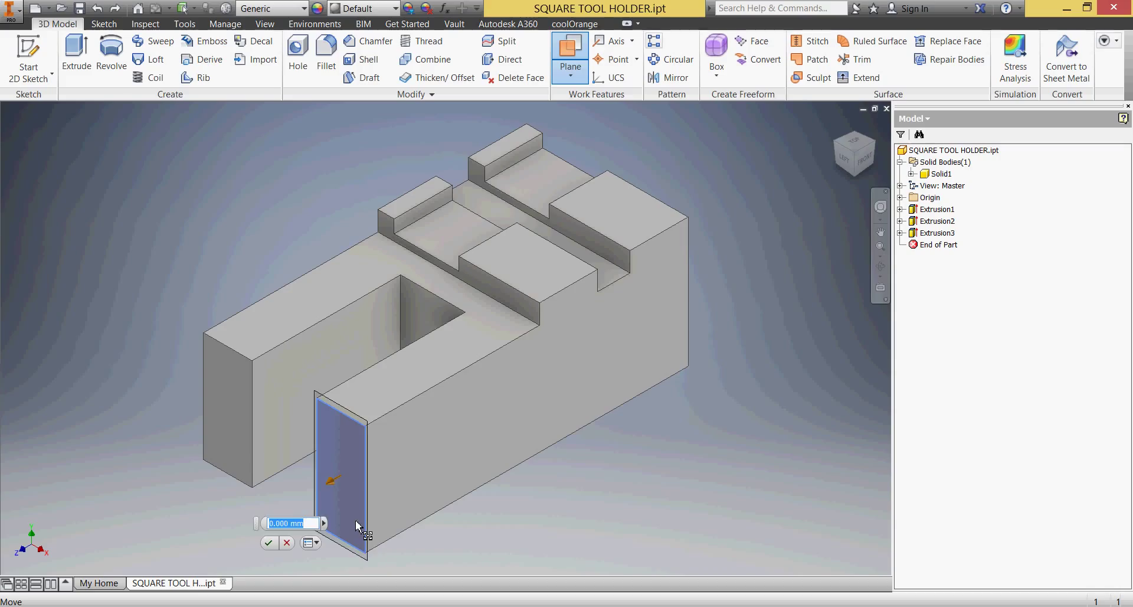
{"action": "left_click_drag", "start_coordinate": [356, 519], "coordinate": [432, 490]}
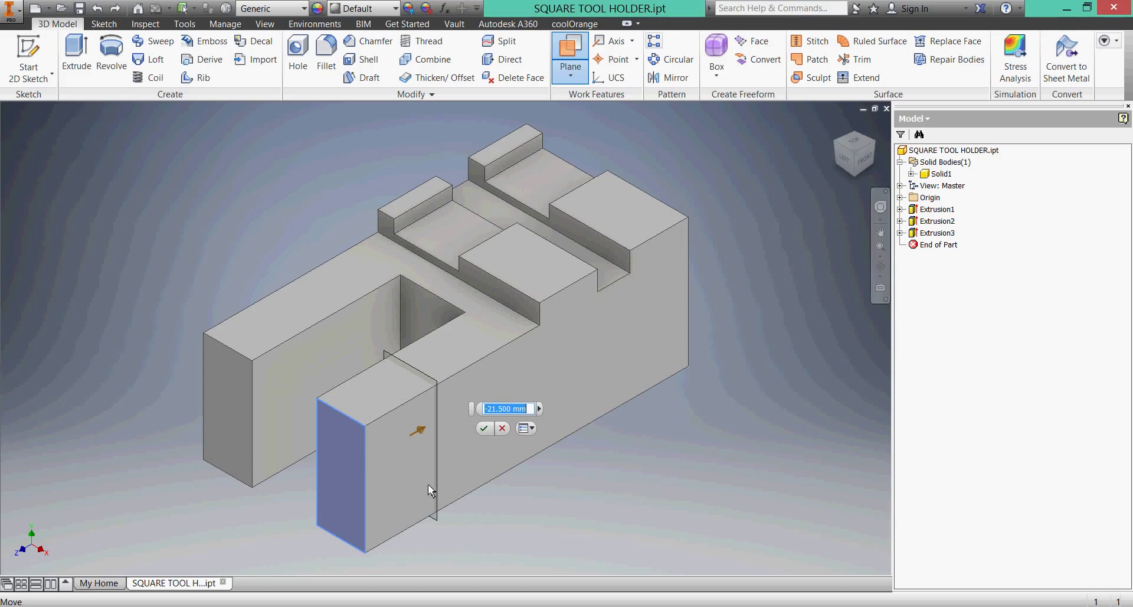
{"action": "key", "text": "Escape"}
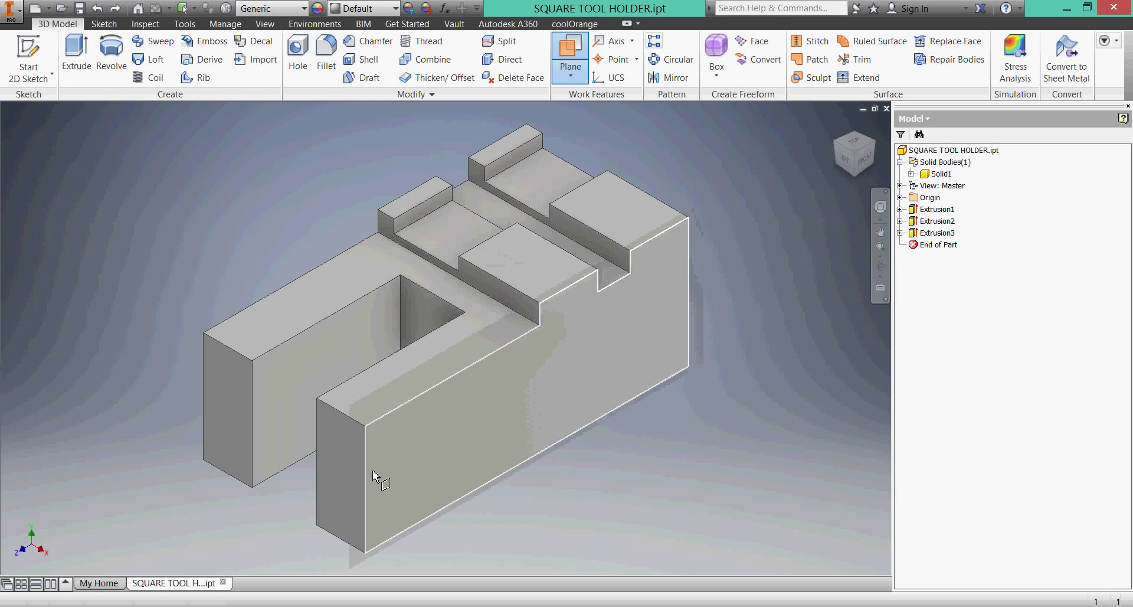
{"action": "left_click", "coordinate": [354, 487]}
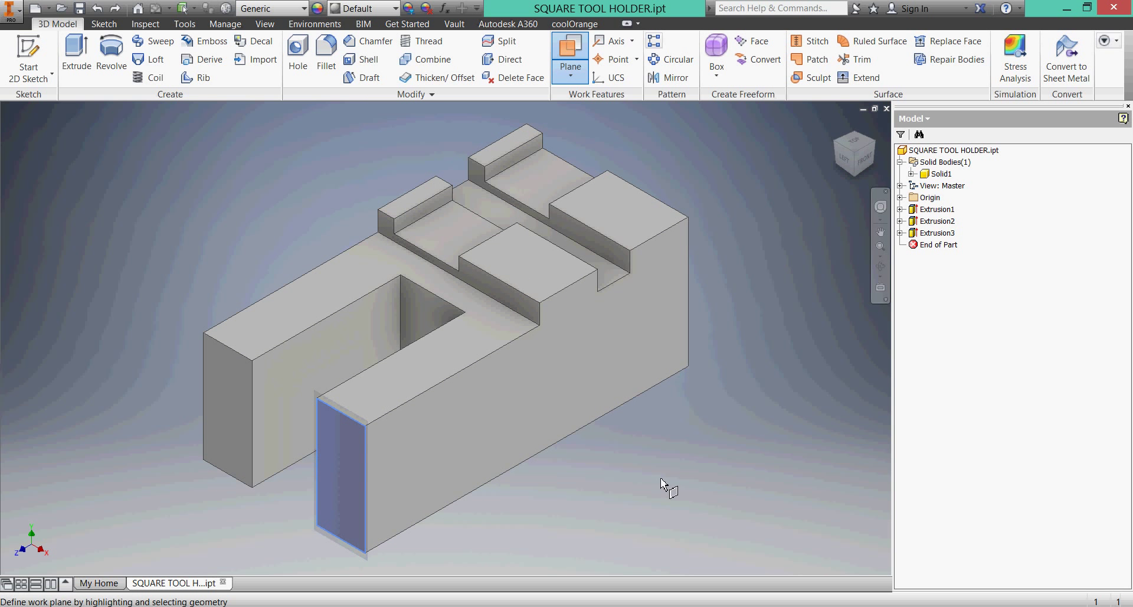
{"action": "key", "text": "Escape"}
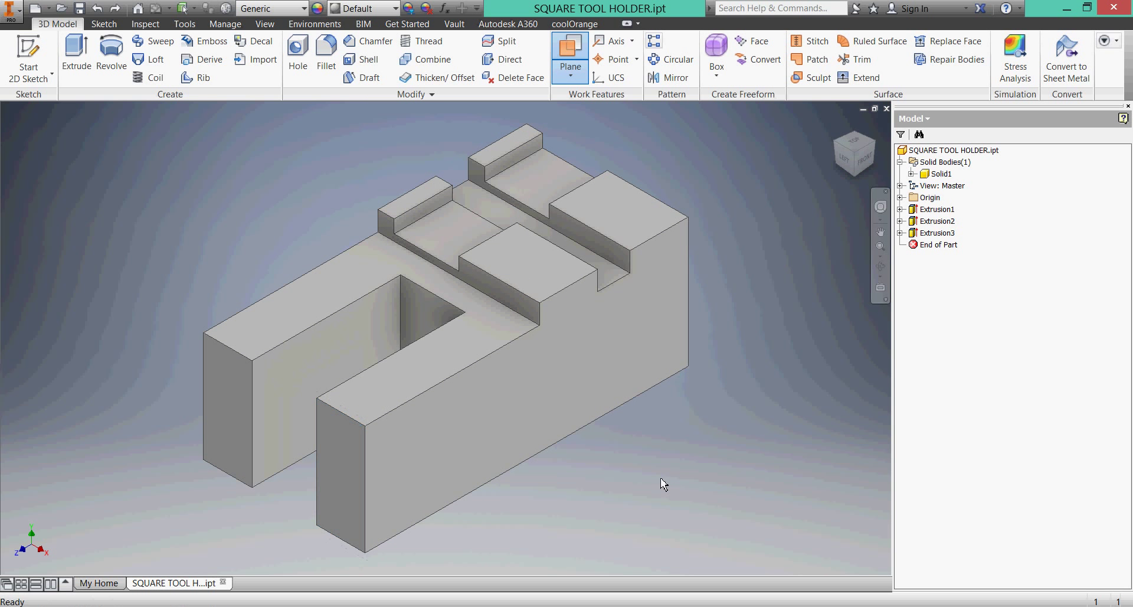
- Create Work Plane1 offset -16 mm from the part's front end face
{"action": "left_click", "coordinate": [578, 78]}
{"action": "left_click", "coordinate": [614, 133]}
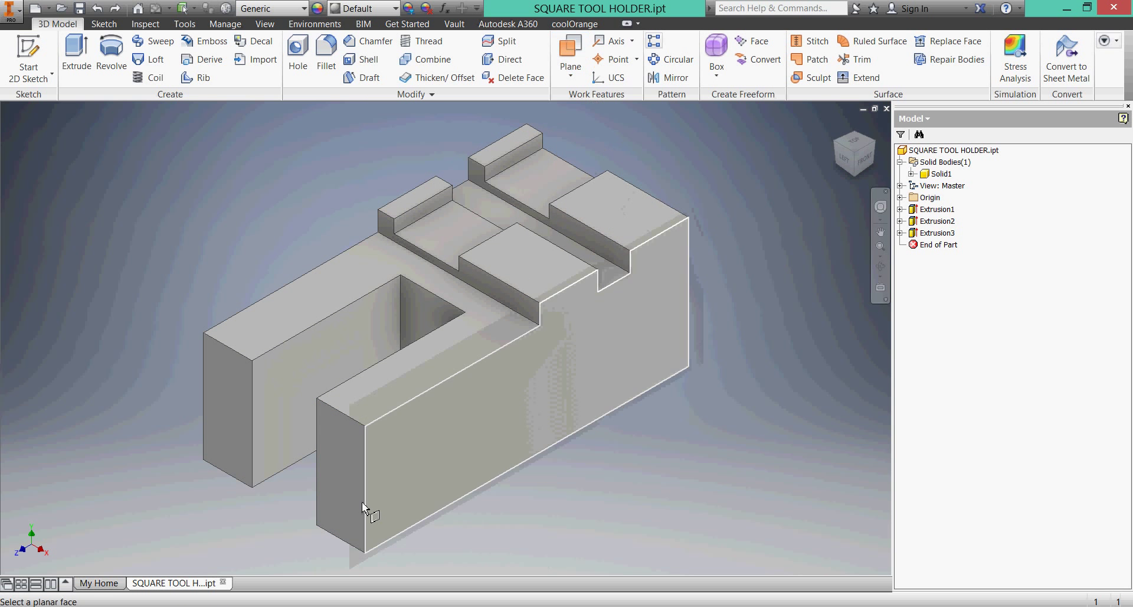
{"action": "left_click_drag", "start_coordinate": [357, 504], "coordinate": [434, 477]}
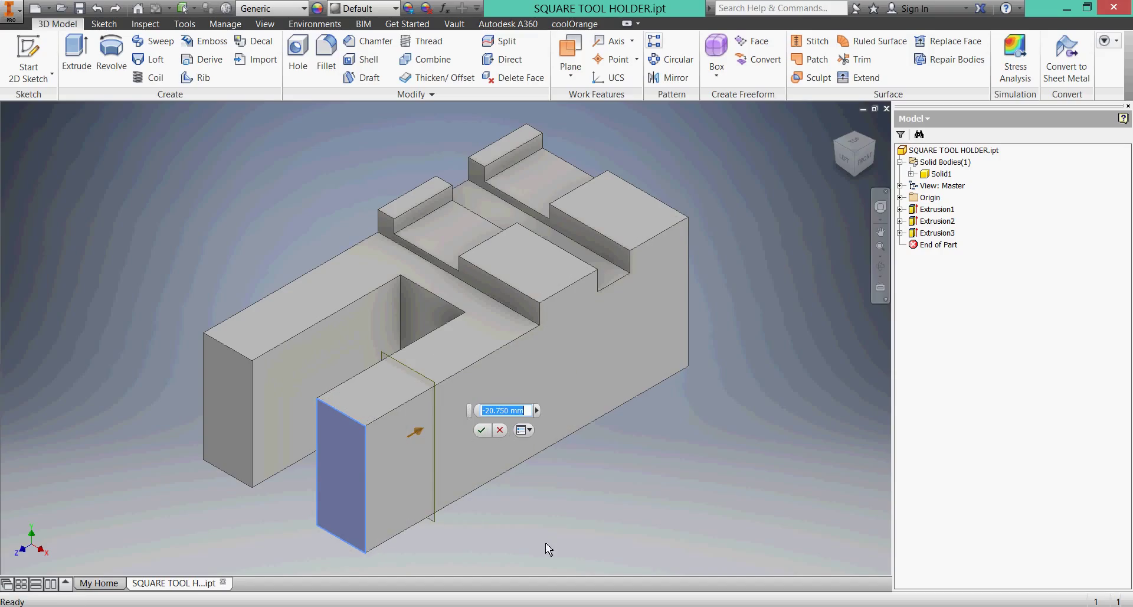
{"action": "type", "text": "-16"}
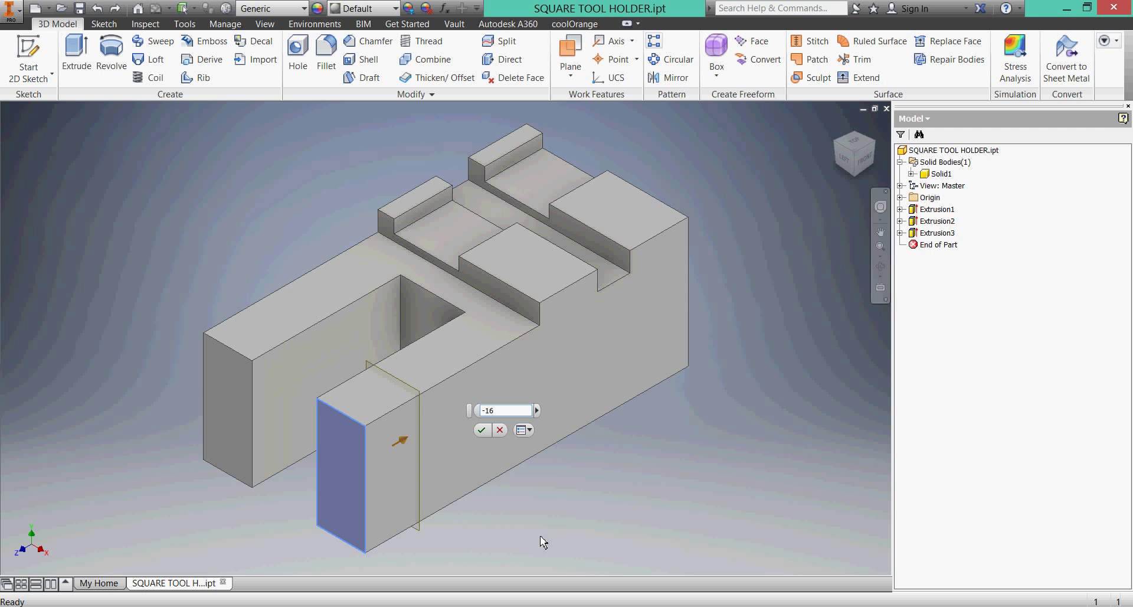
{"action": "left_click", "coordinate": [482, 431]}
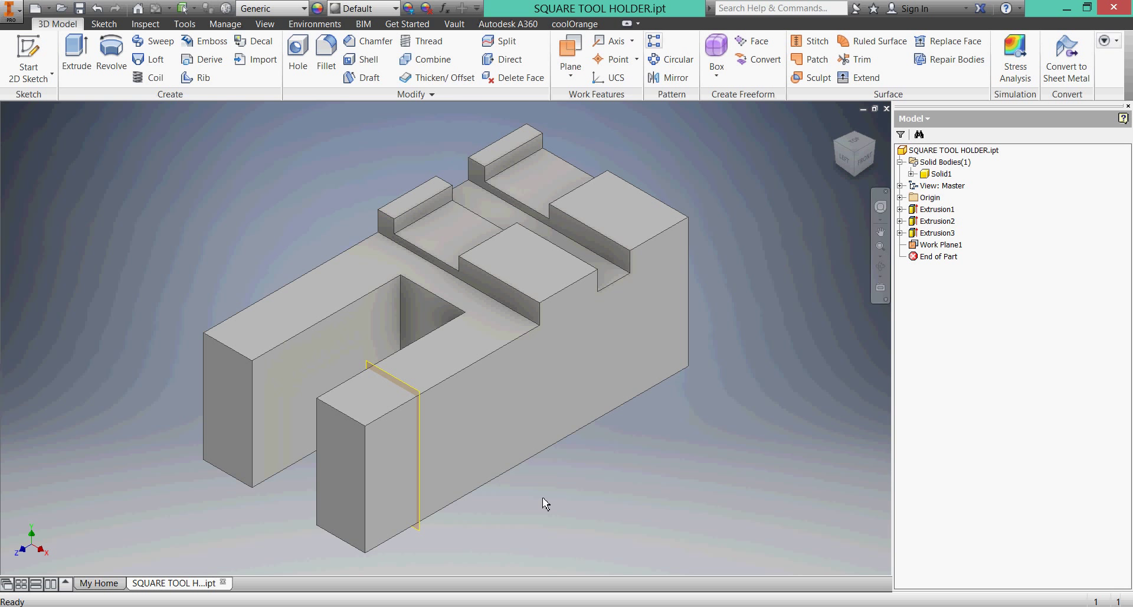
- Start Sketch4 on Work Plane1, slice the graphics and view the section from the left
{"action": "left_click", "coordinate": [419, 390]}
{"action": "left_click", "coordinate": [452, 380]}
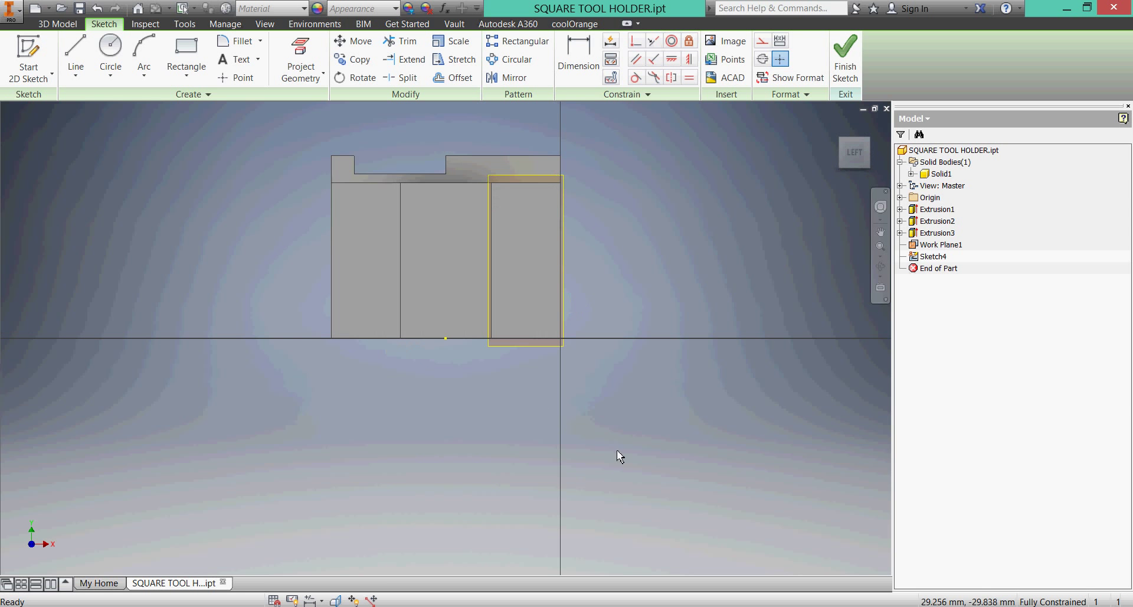
{"action": "key", "text": "F4"}
{"action": "left_click_drag", "start_coordinate": [669, 413], "coordinate": [624, 443]}
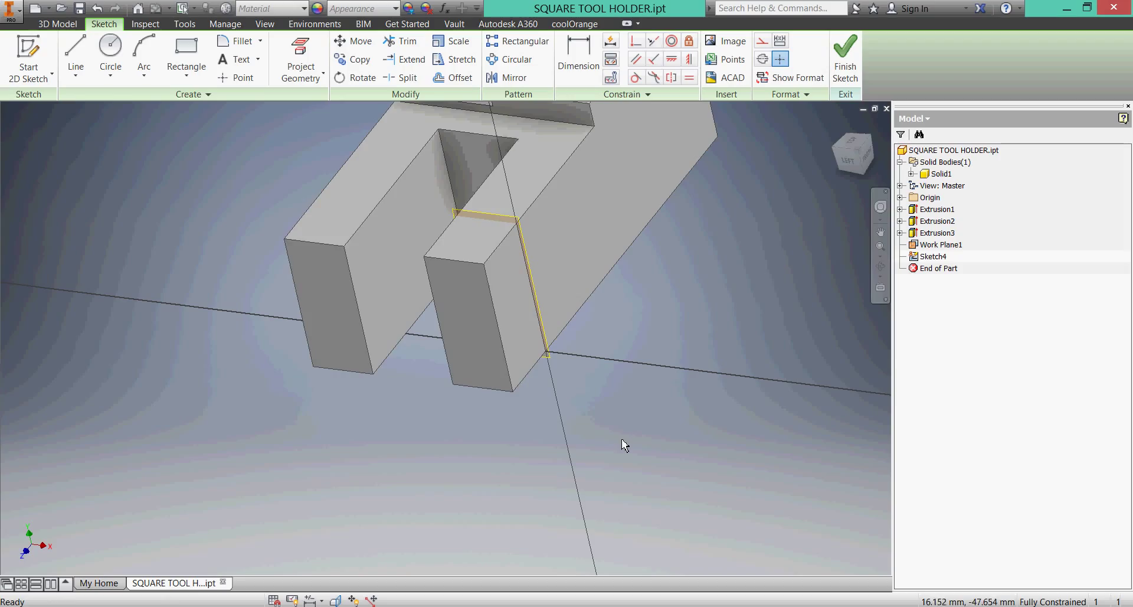
{"action": "key", "text": "F7"}
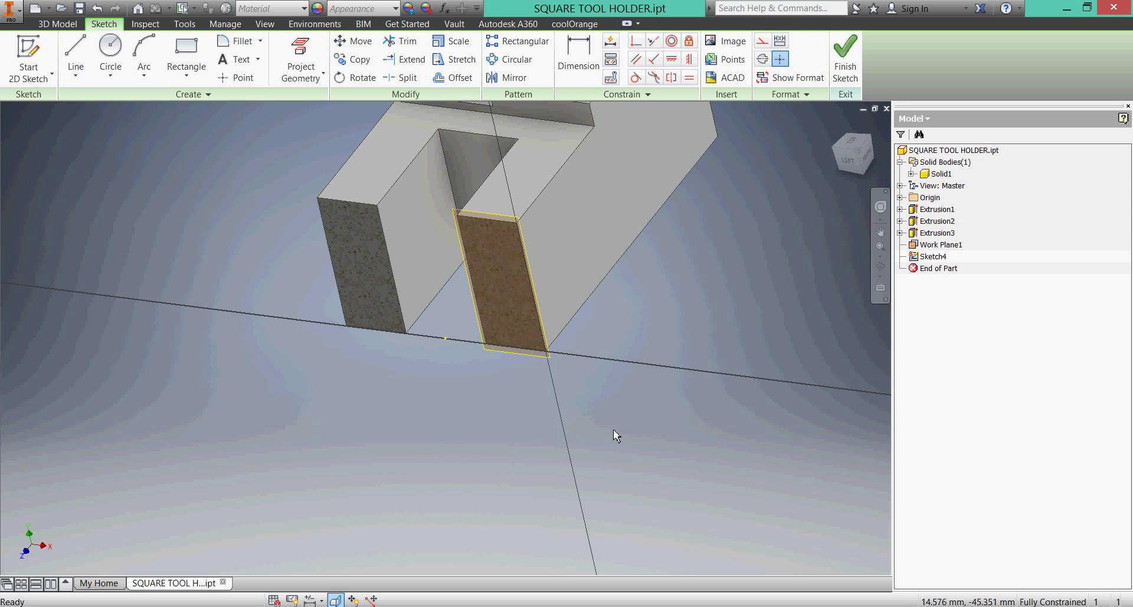
{"action": "left_click", "coordinate": [852, 166]}
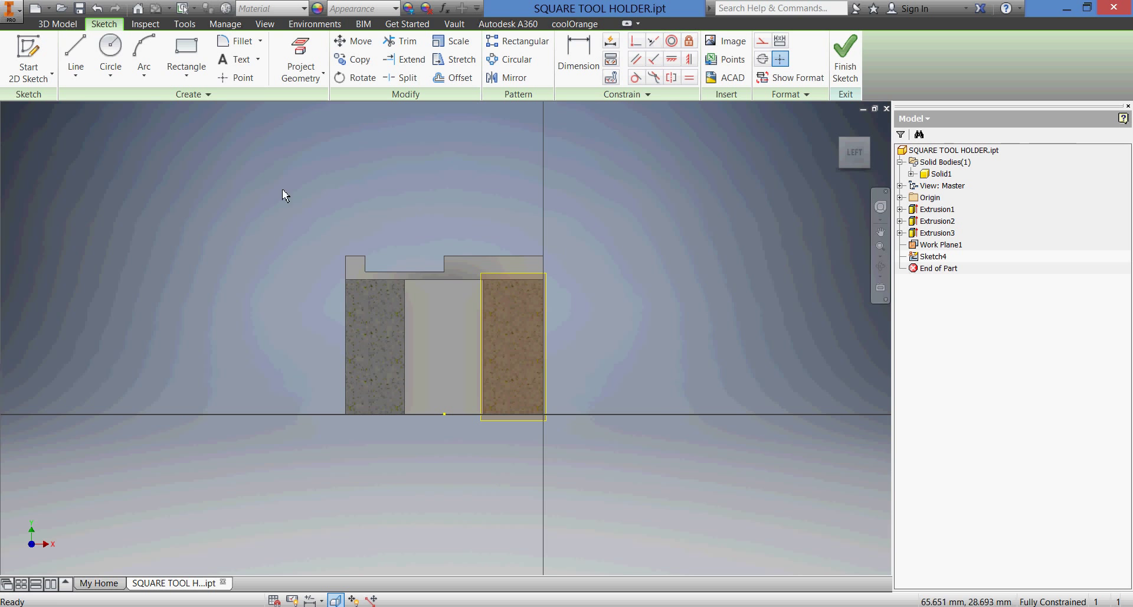
{"action": "left_click", "coordinate": [75, 56]}
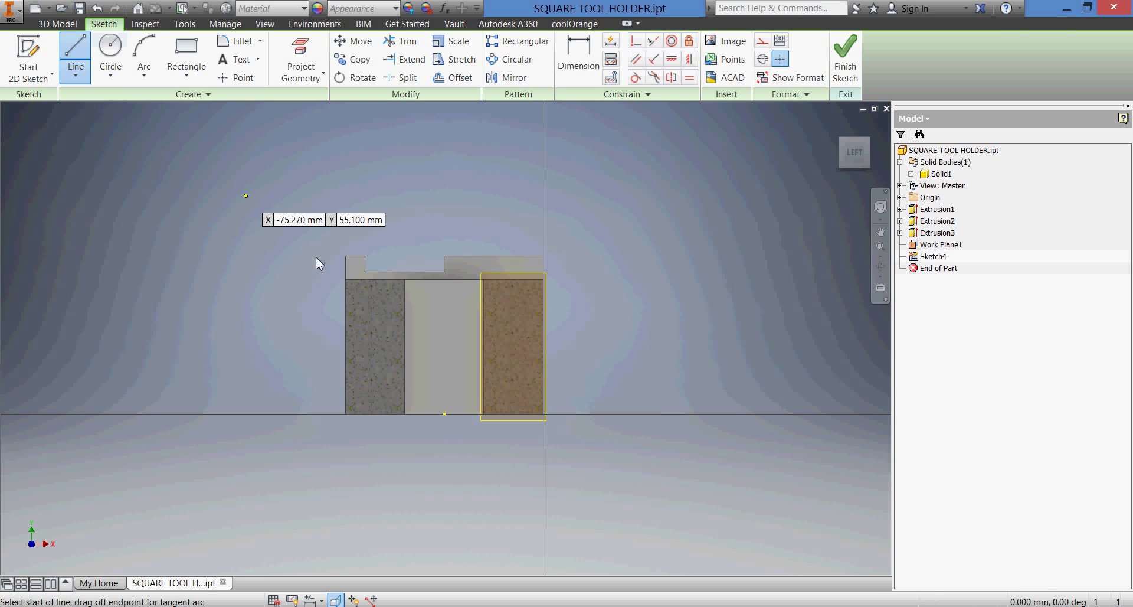
- Draw the support's horizontal bottom line and short vertical edge from the section's right edge
{"action": "left_click", "coordinate": [542, 381]}
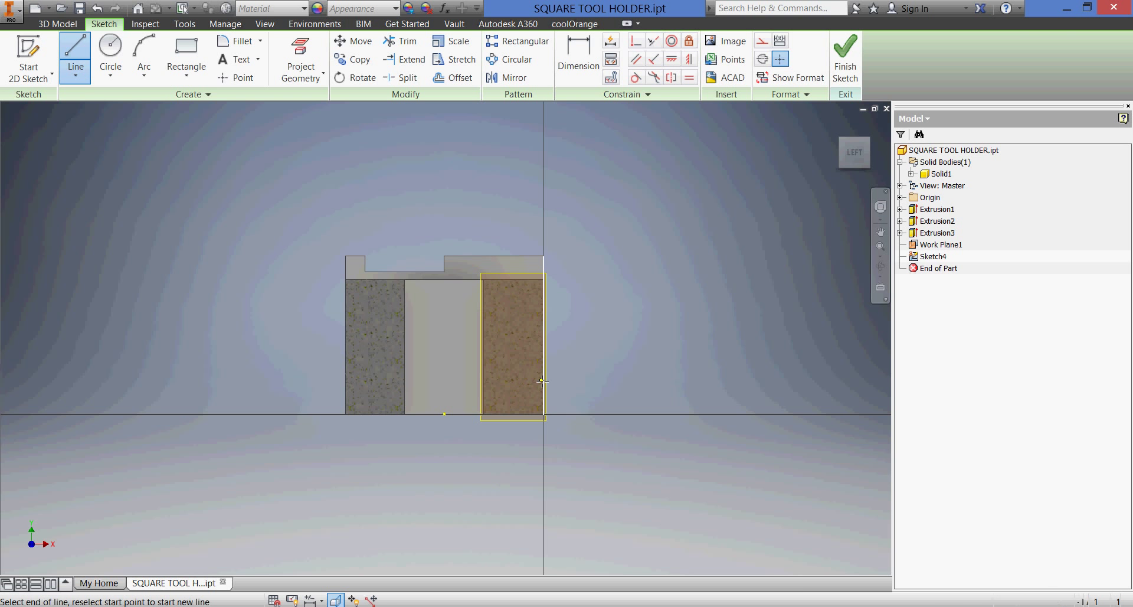
{"action": "double_click", "coordinate": [542, 319]}
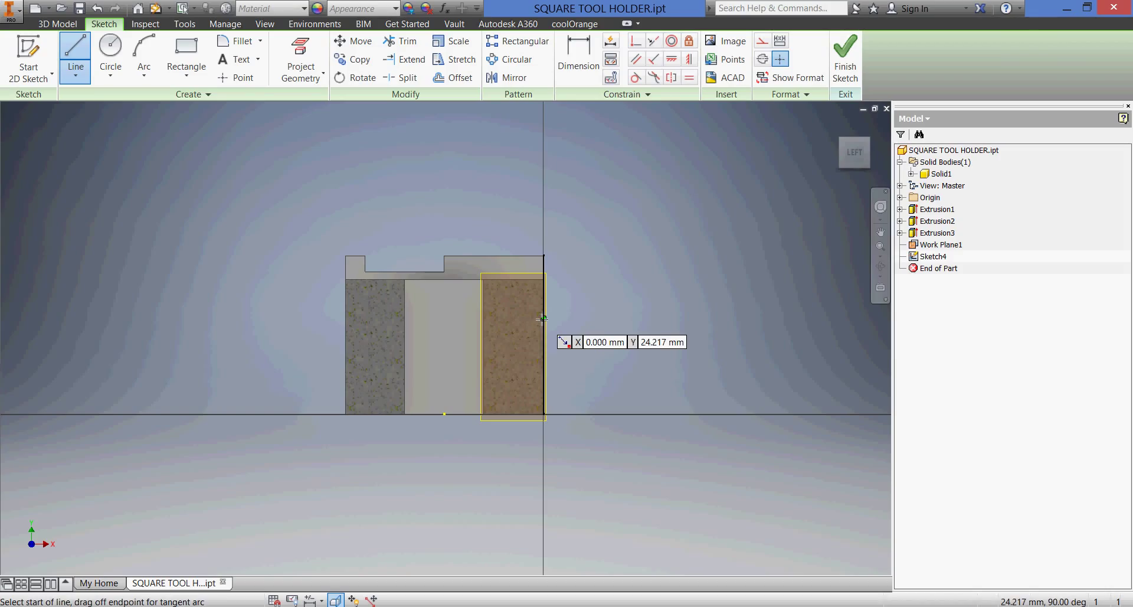
{"action": "key", "text": "Escape"}
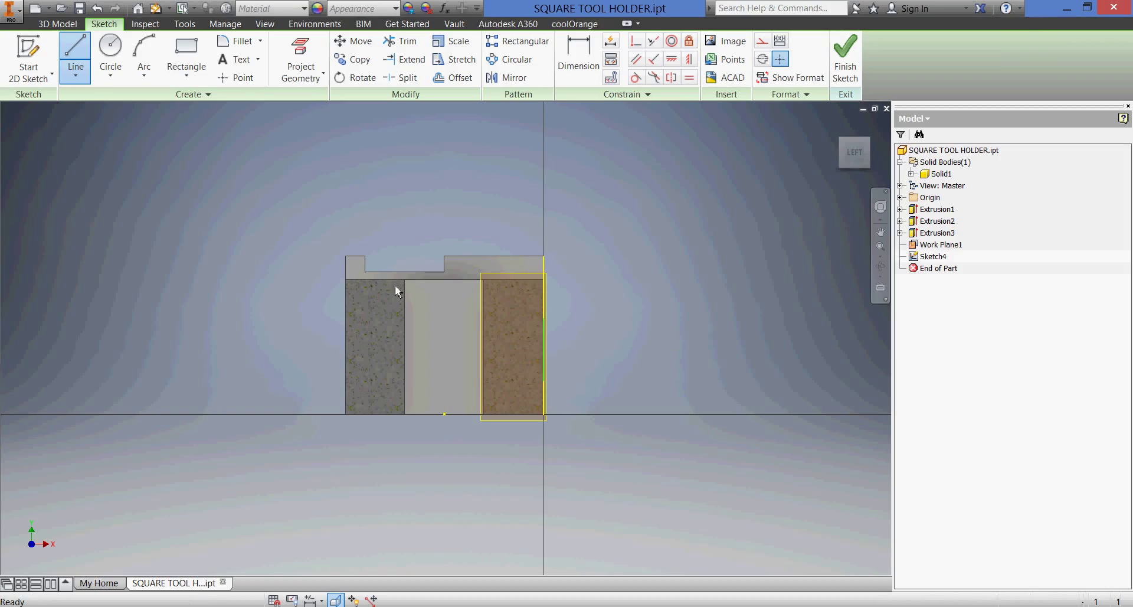
{"action": "left_click", "coordinate": [75, 57]}
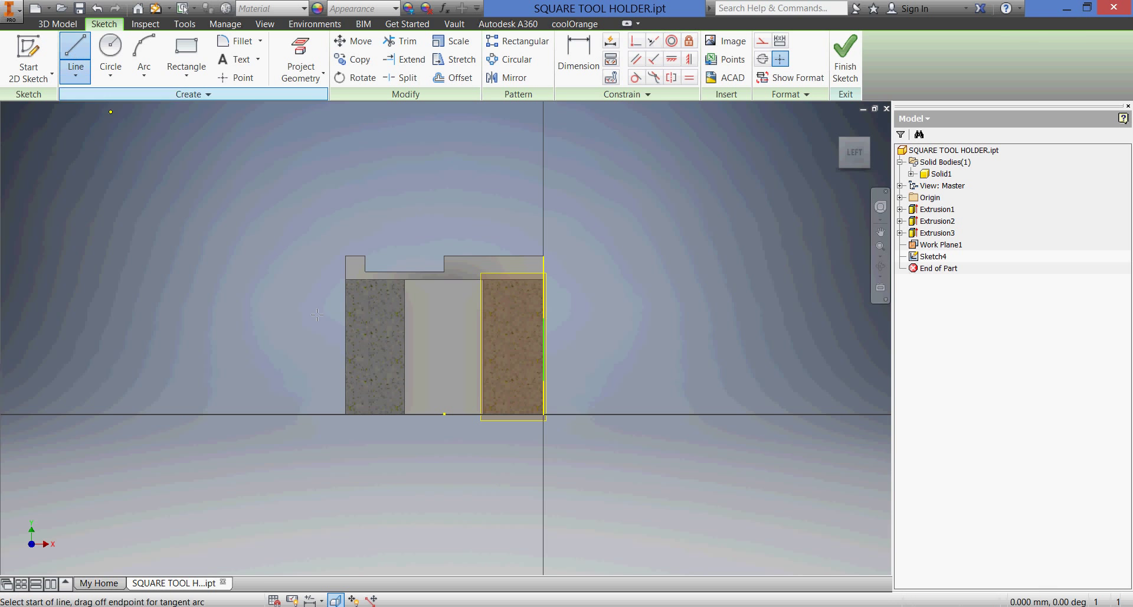
{"action": "left_click", "coordinate": [543, 381]}
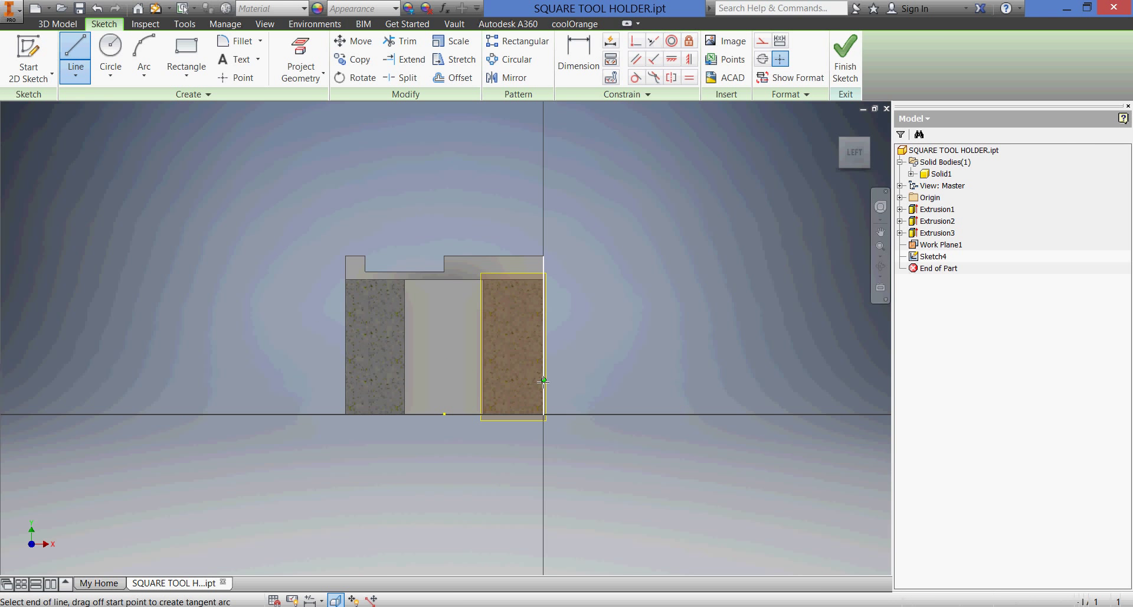
{"action": "left_click", "coordinate": [588, 380]}
{"action": "left_click", "coordinate": [588, 361]}
{"action": "key", "text": "Escape"}
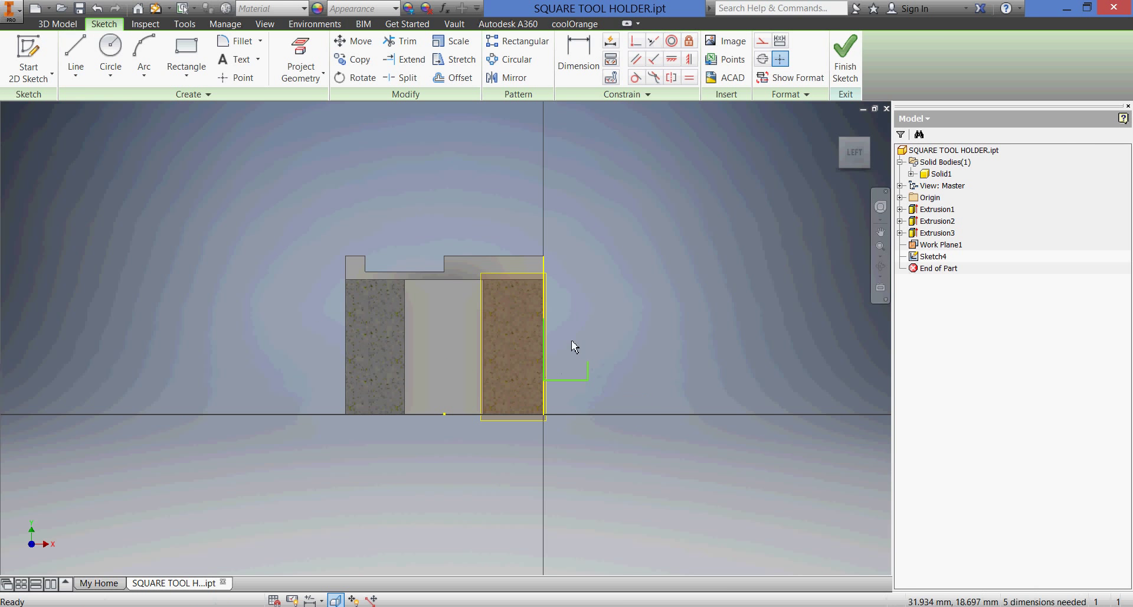
- Close the support outline with a diagonal line from the right edge to the short edge's top
{"action": "key", "text": "l"}
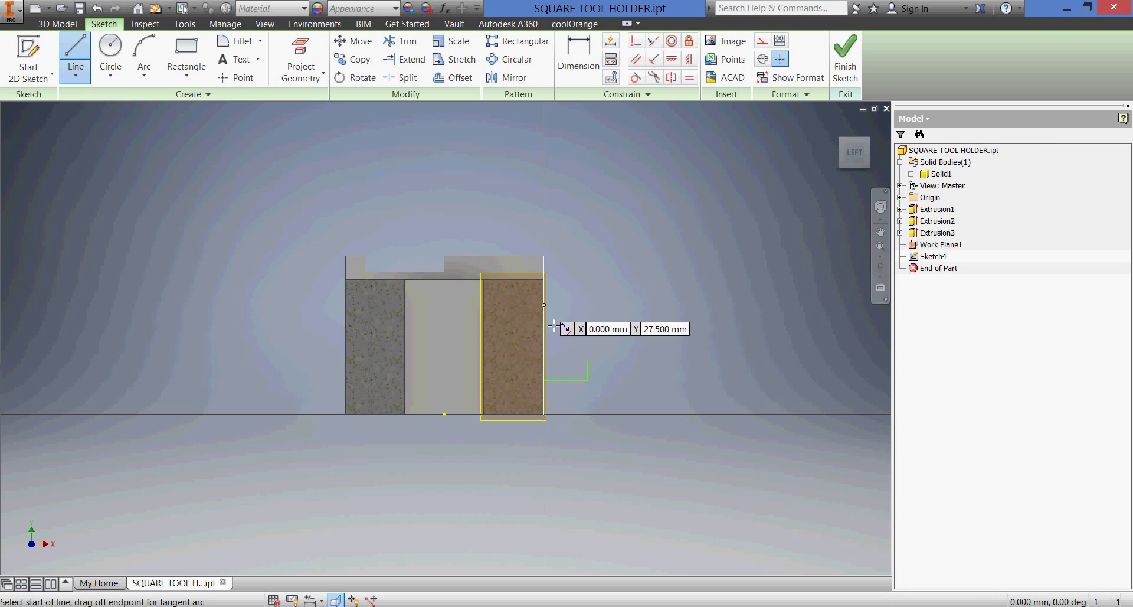
{"action": "left_click", "coordinate": [544, 318]}
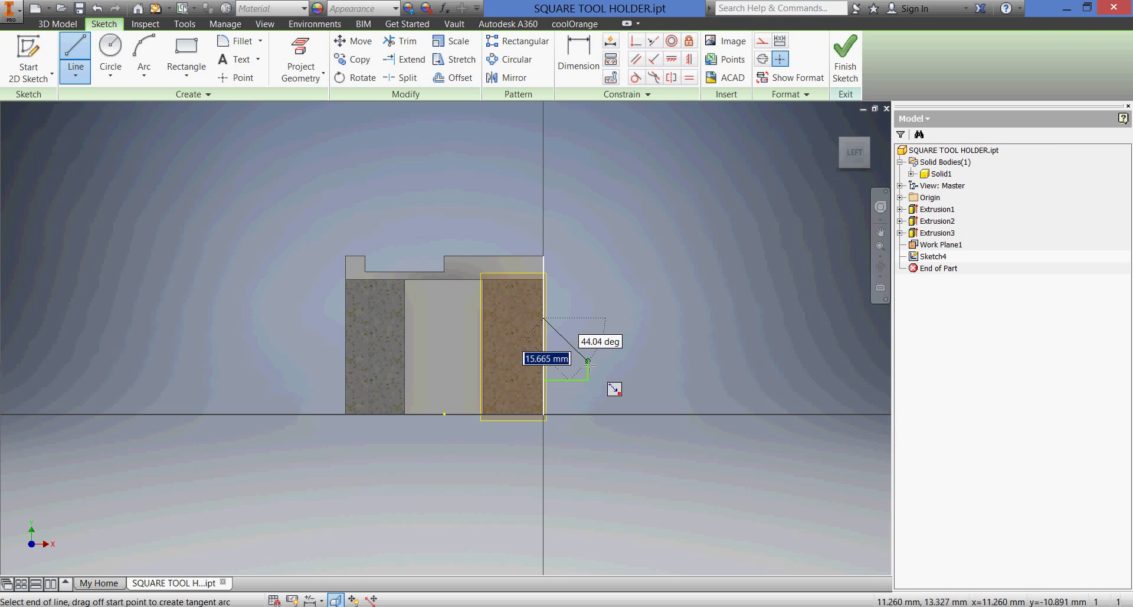
{"action": "left_click", "coordinate": [589, 362]}
{"action": "key", "text": "Escape"}
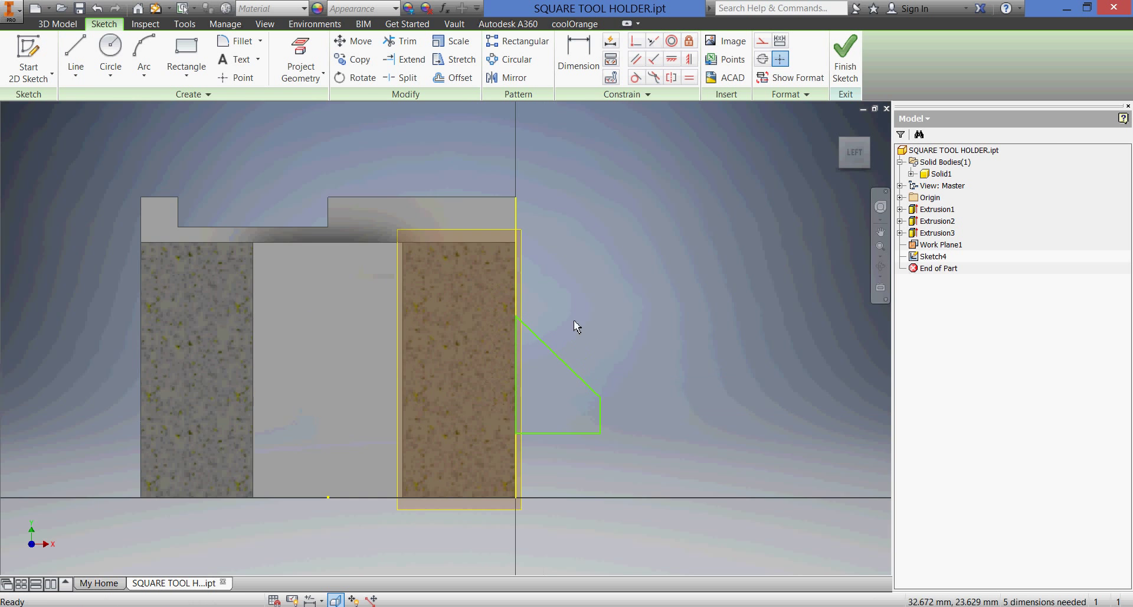
{"action": "scroll", "coordinate": [576, 321], "scroll_direction": "up", "scroll_amount": 5}
{"action": "middle_click_drag", "start_coordinate": [586, 266], "coordinate": [619, 281]}
{"action": "scroll", "coordinate": [620, 283], "scroll_direction": "up", "scroll_amount": 2}
{"action": "scroll", "coordinate": [620, 283], "scroll_direction": "down", "scroll_amount": 3}
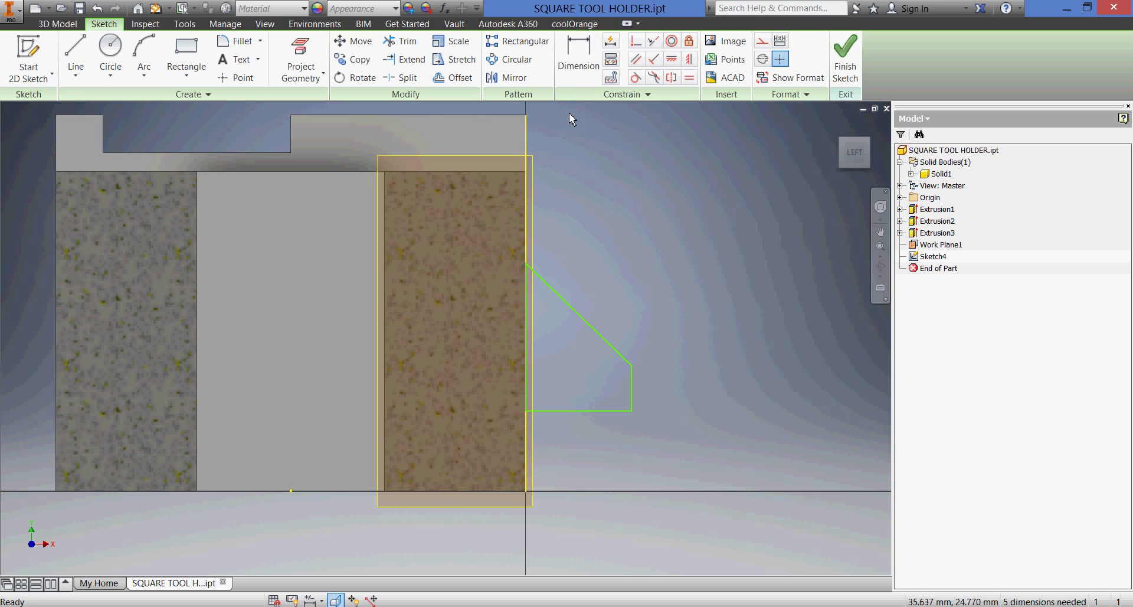
- Dimension the support's height above the part bottom at 6 mm and its short vertical edge at 3 mm
{"action": "left_click", "coordinate": [578, 57]}
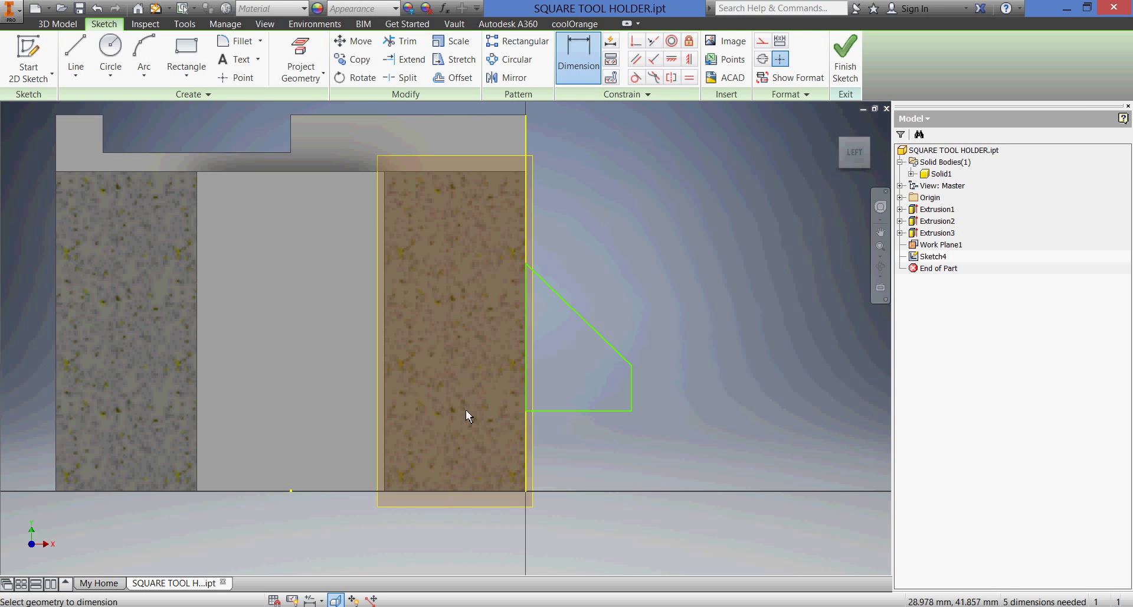
{"action": "left_click", "coordinate": [478, 491]}
{"action": "left_click", "coordinate": [578, 411]}
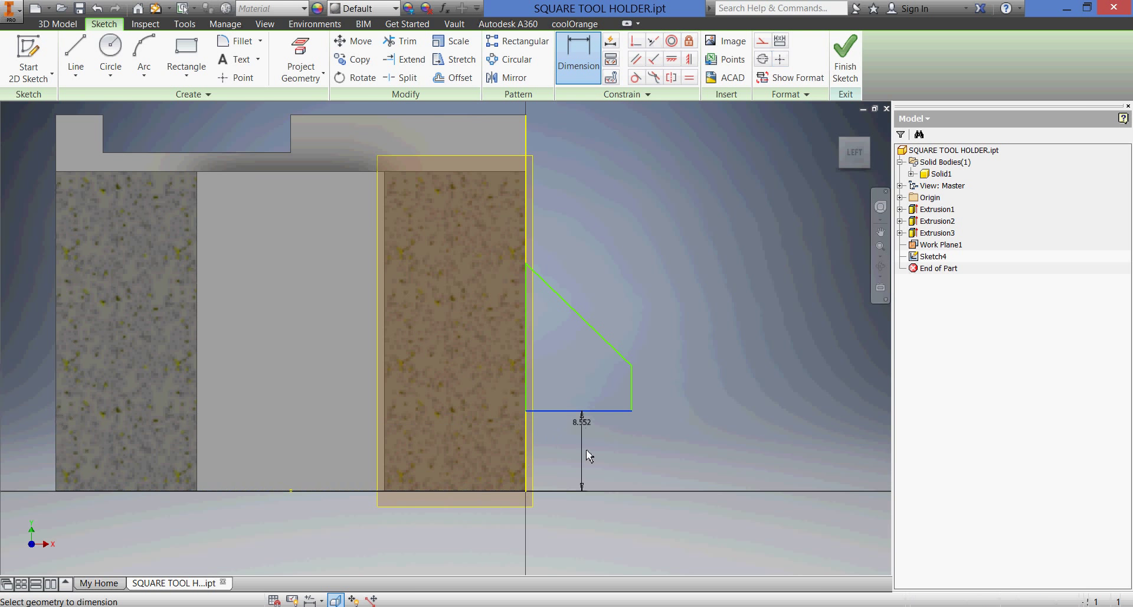
{"action": "left_click", "coordinate": [586, 452]}
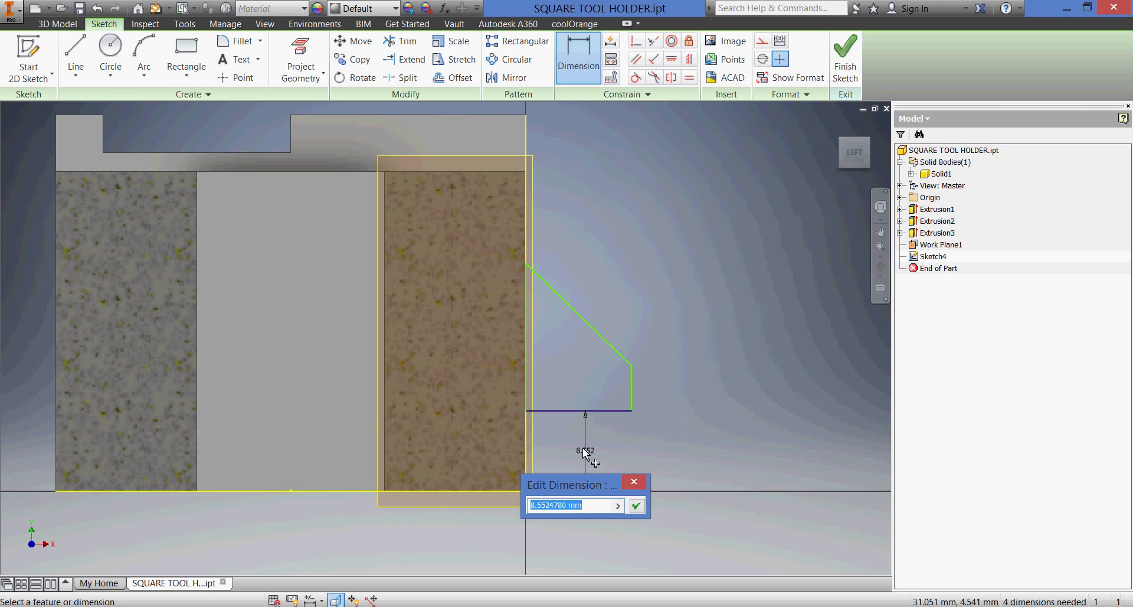
{"action": "type", "text": "6"}
{"action": "key", "text": "Return"}
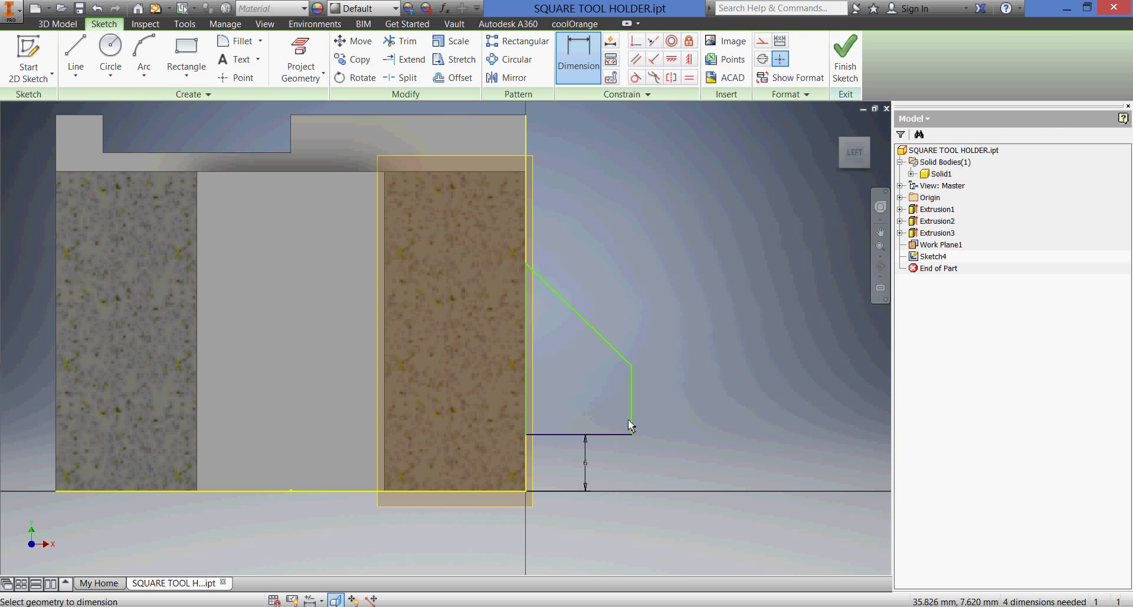
{"action": "left_click", "coordinate": [631, 420]}
{"action": "left_click", "coordinate": [660, 418]}
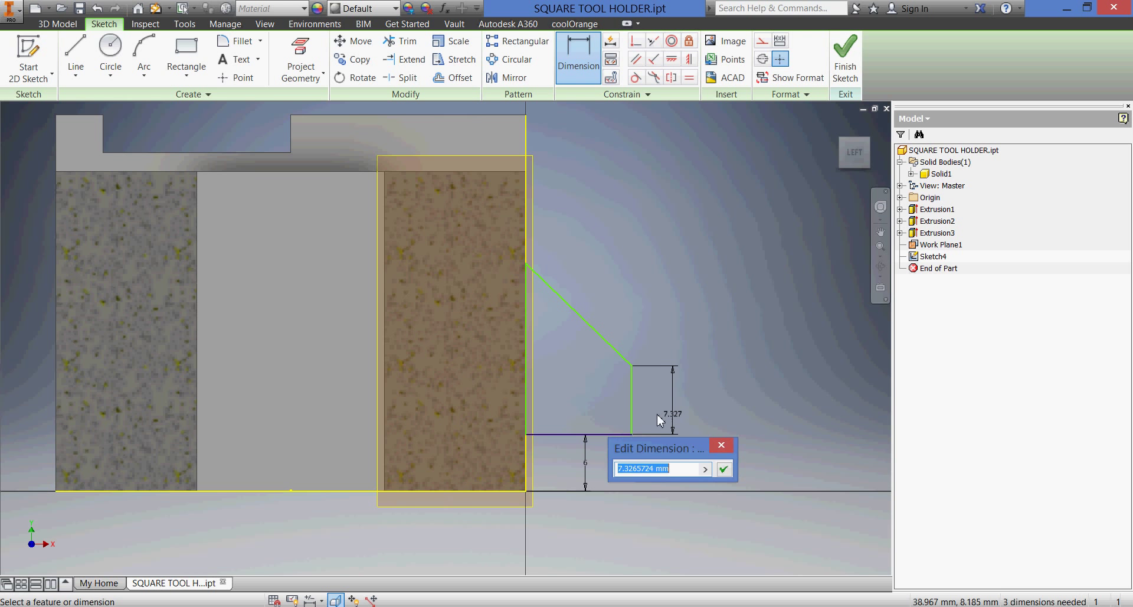
{"action": "type", "text": "3"}
{"action": "key", "text": "Return"}
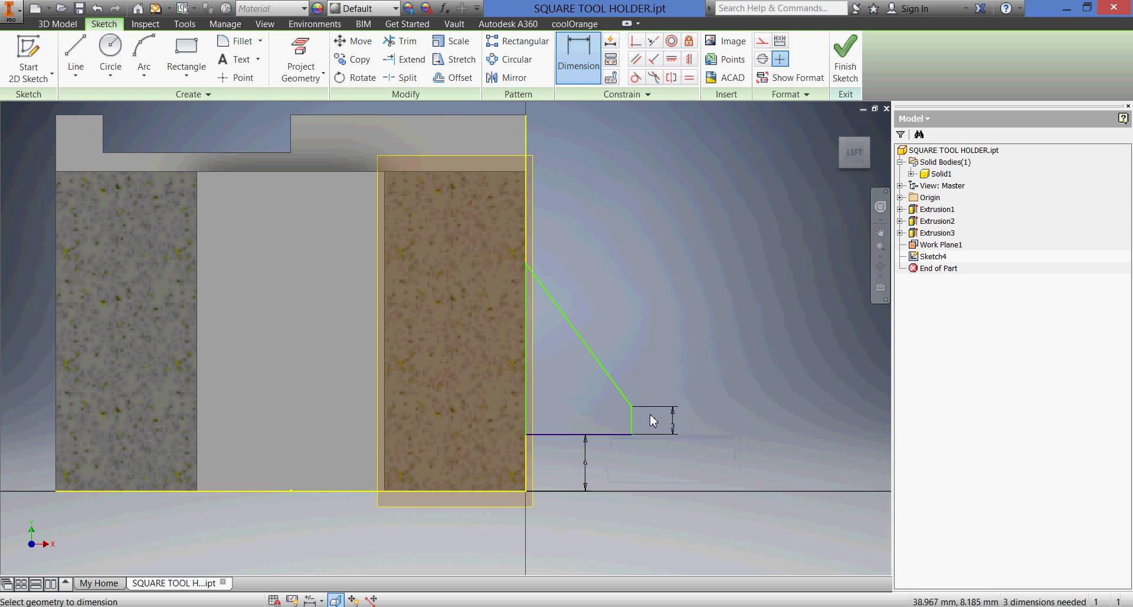
- Dimension the support's bottom line 10 mm and tall side 20 mm, then finish the sketch
{"action": "left_click", "coordinate": [614, 435]}
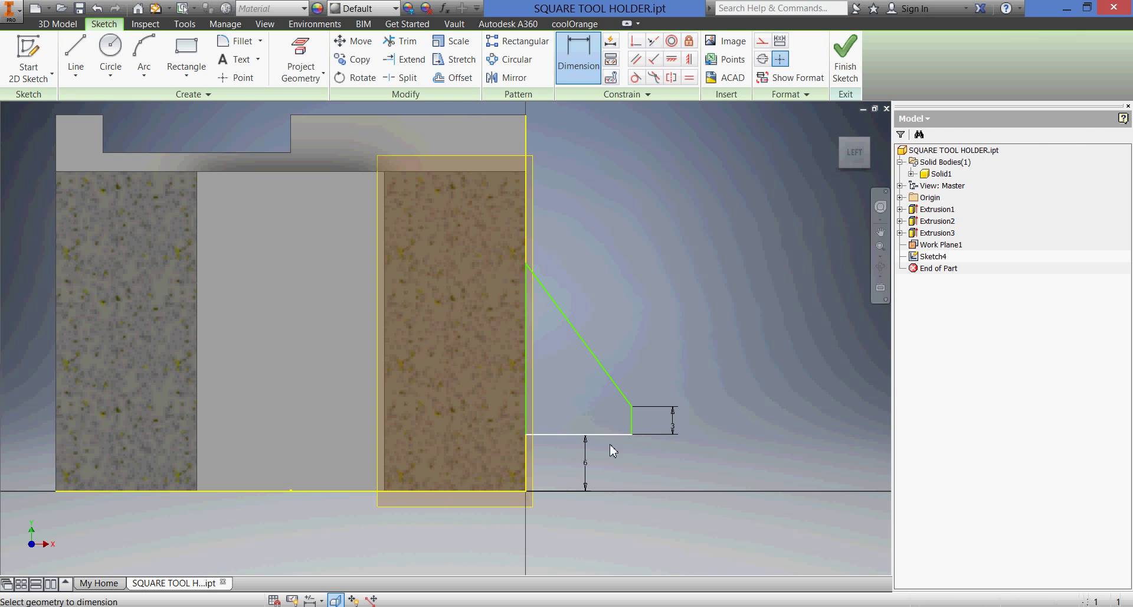
{"action": "left_click", "coordinate": [614, 469]}
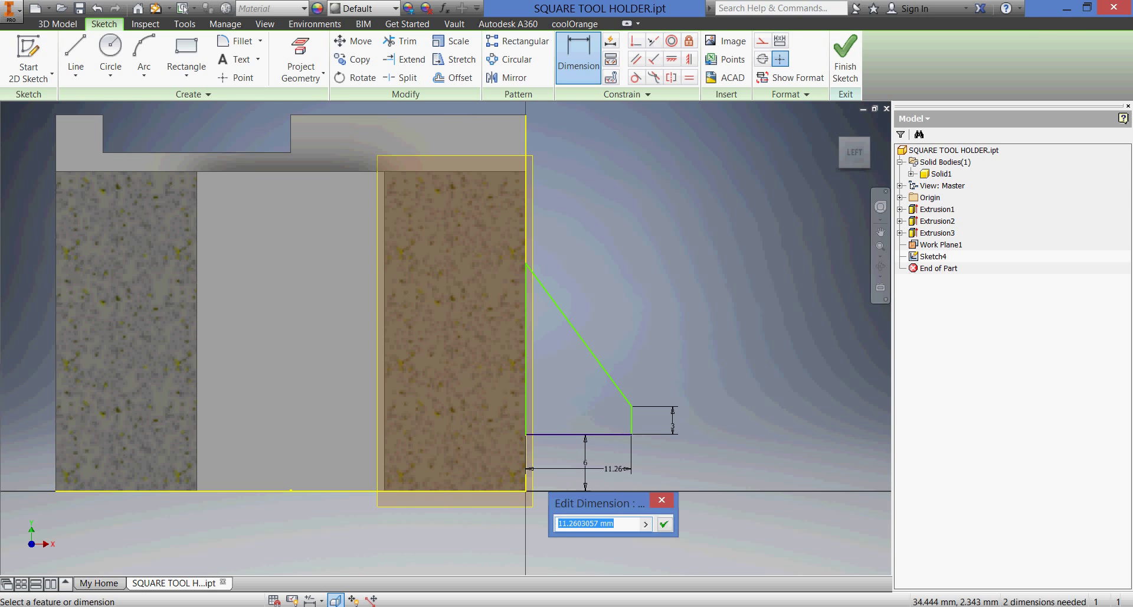
{"action": "type", "text": "10"}
{"action": "key", "text": "Return"}
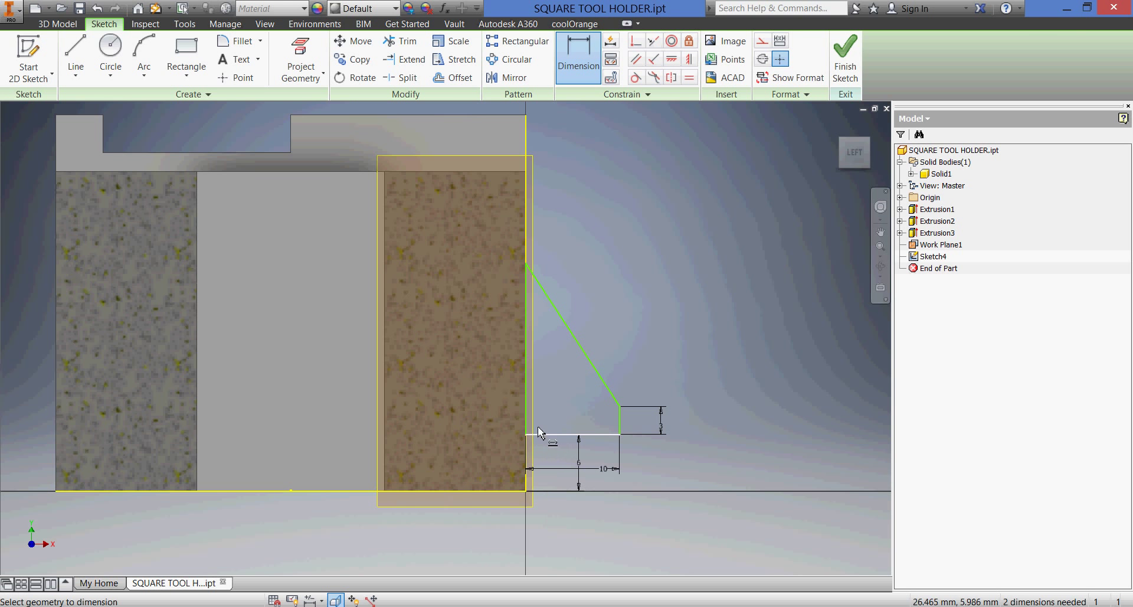
{"action": "left_click", "coordinate": [526, 354]}
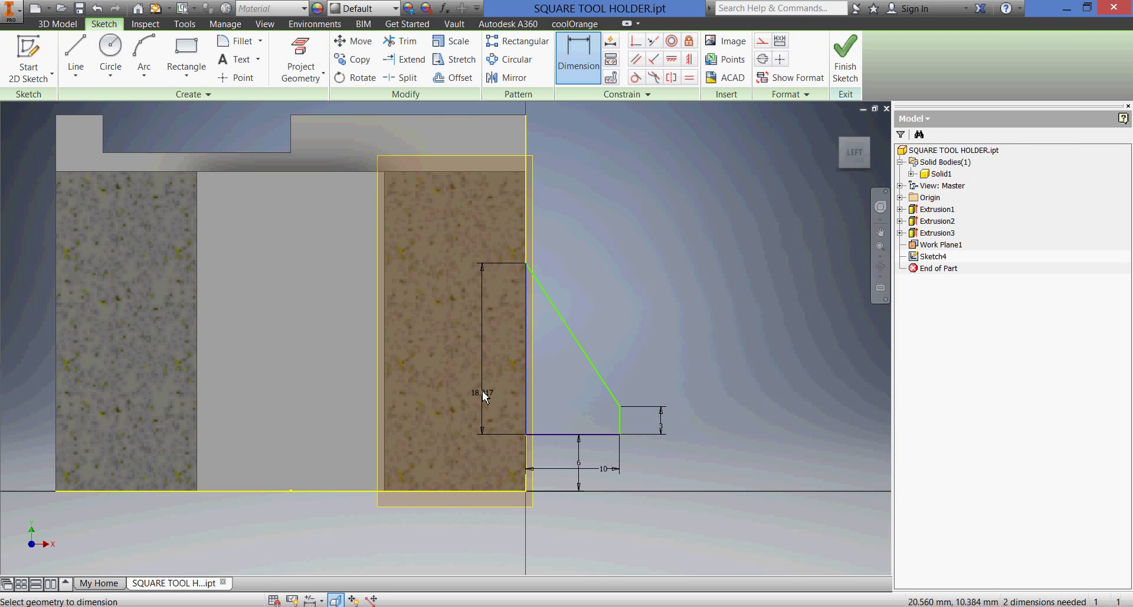
{"action": "left_click", "coordinate": [481, 391]}
{"action": "type", "text": "20"}
{"action": "key", "text": "Return"}
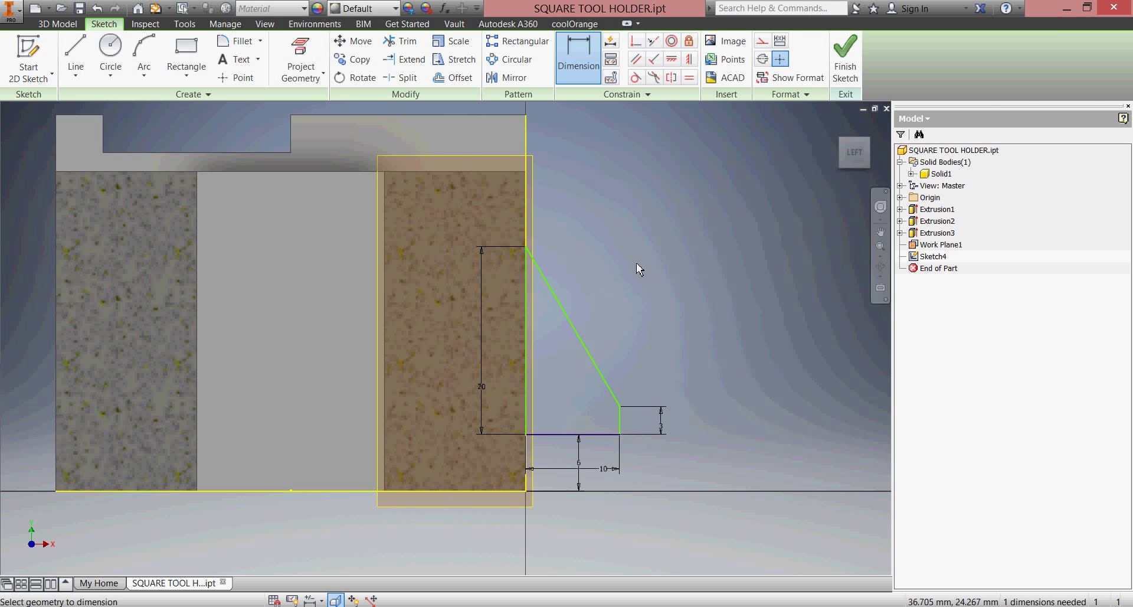
{"action": "left_click", "coordinate": [844, 79]}
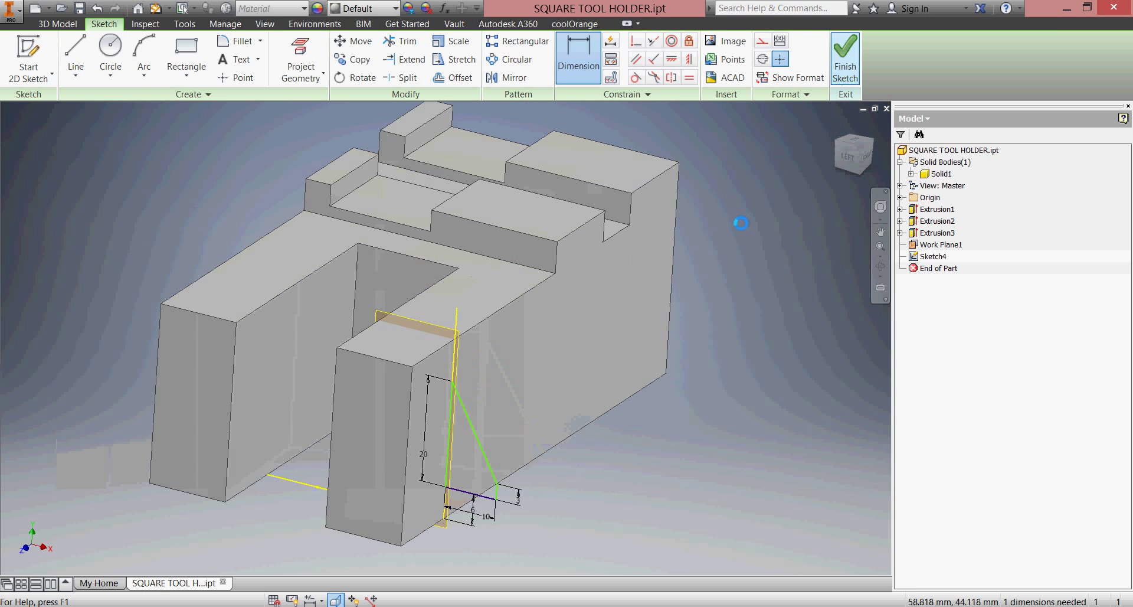
- Extrude the triangular Sketch4 profile 70 mm in the flipped direction as Extrusion4
{"action": "left_click", "coordinate": [79, 59]}
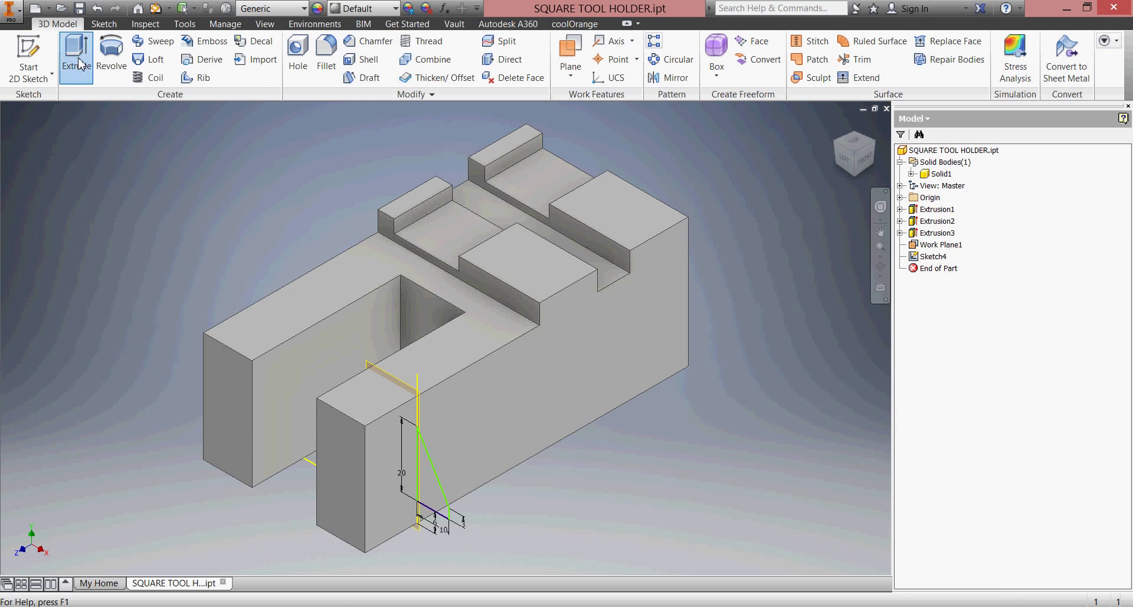
{"action": "left_click", "coordinate": [434, 498]}
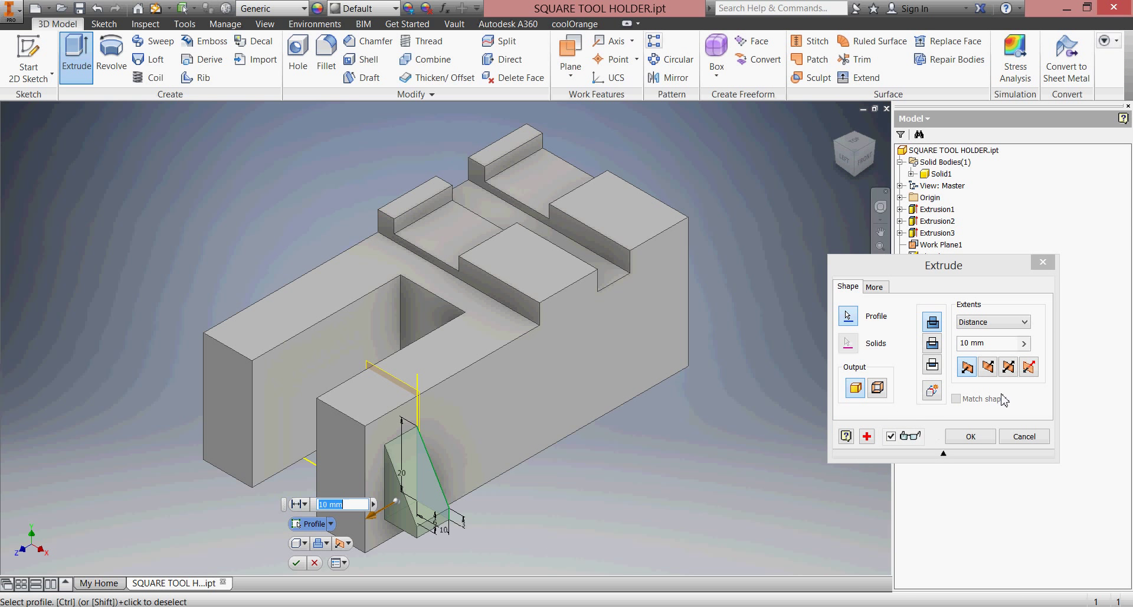
{"action": "left_click", "coordinate": [992, 370]}
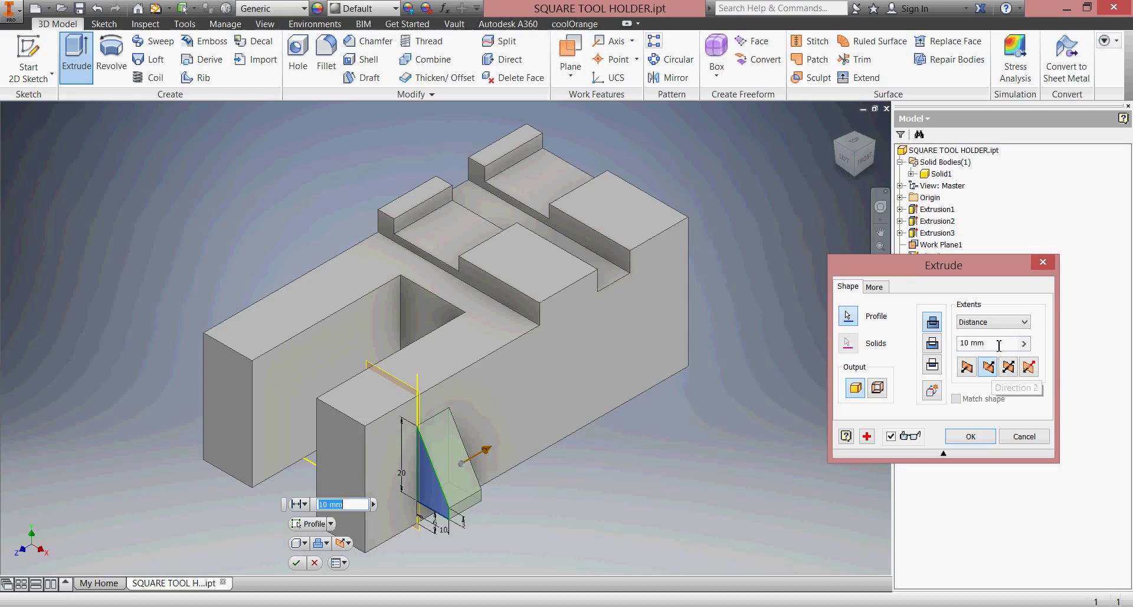
{"action": "type", "text": "70"}
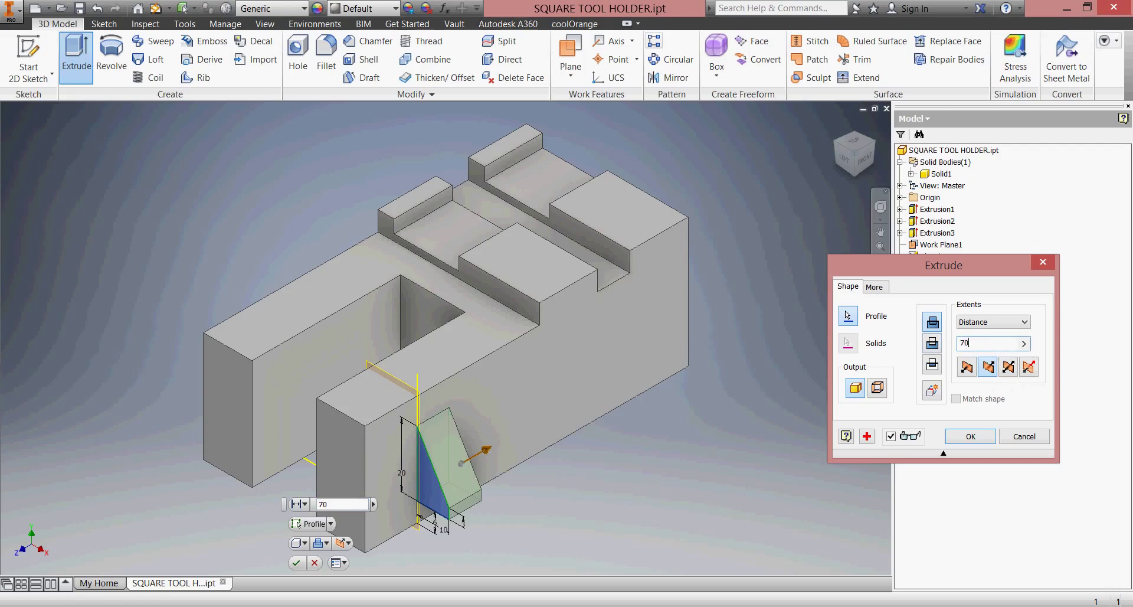
{"action": "left_click", "coordinate": [974, 437]}
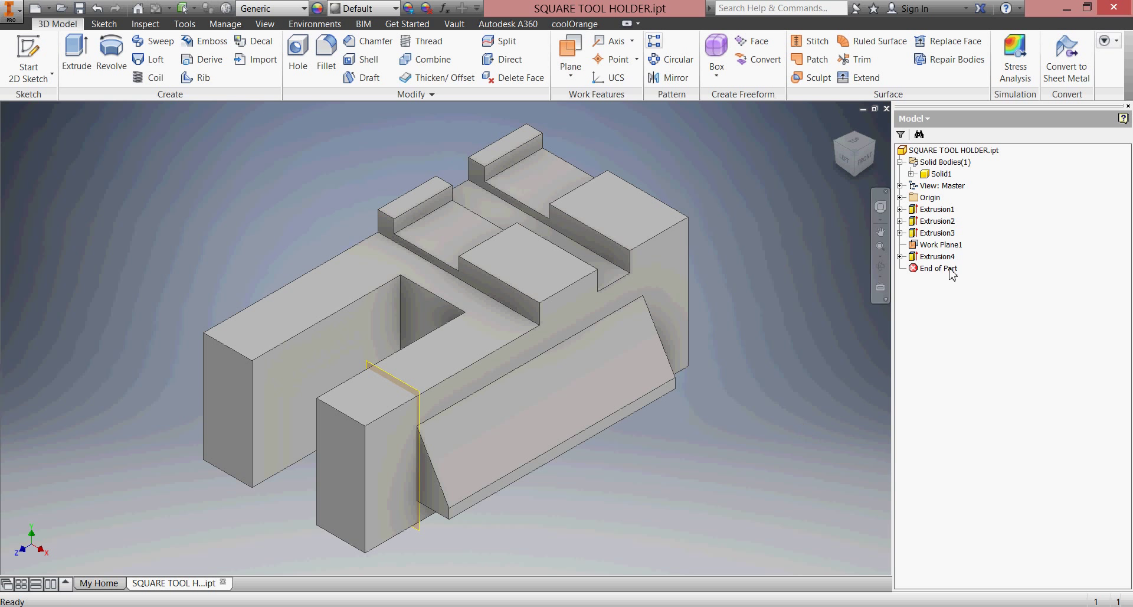
{"action": "left_click", "coordinate": [941, 247]}
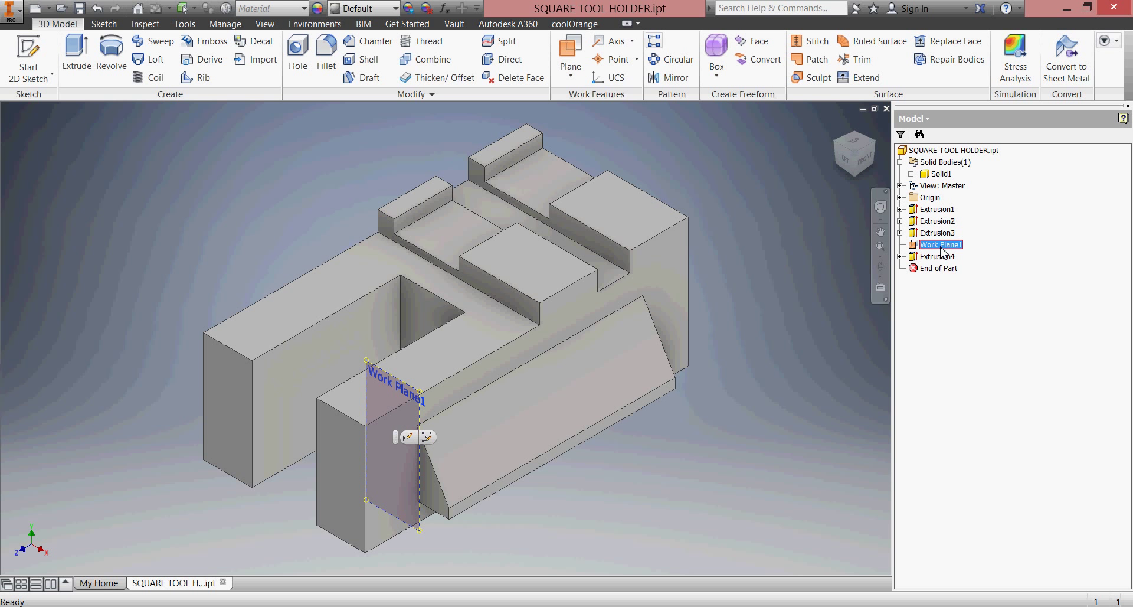
{"action": "right_click", "coordinate": [942, 251]}
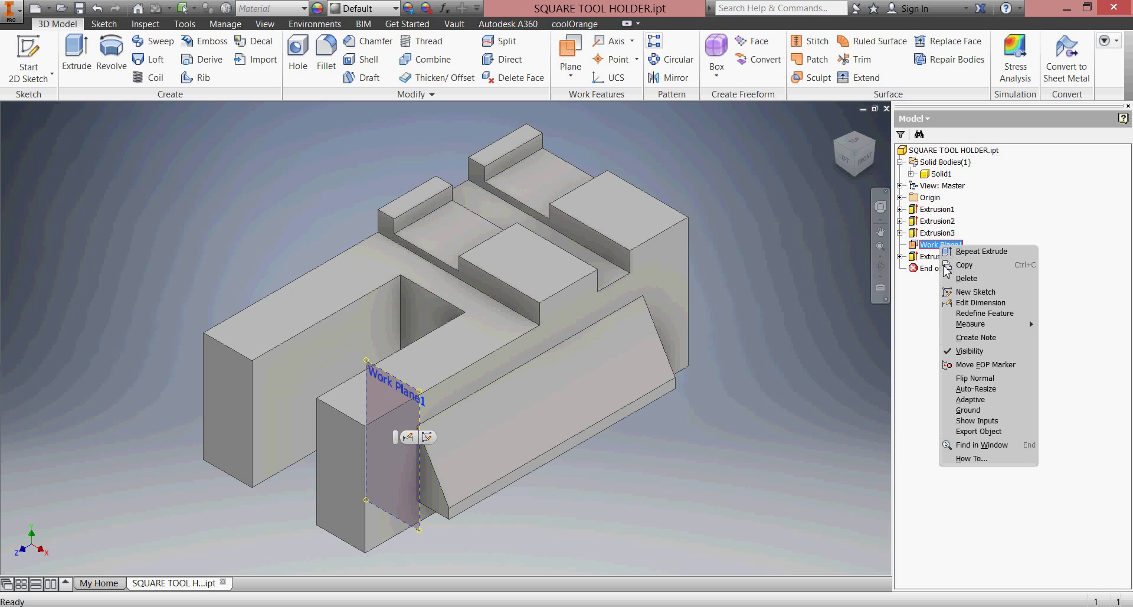
{"action": "left_click", "coordinate": [970, 351]}
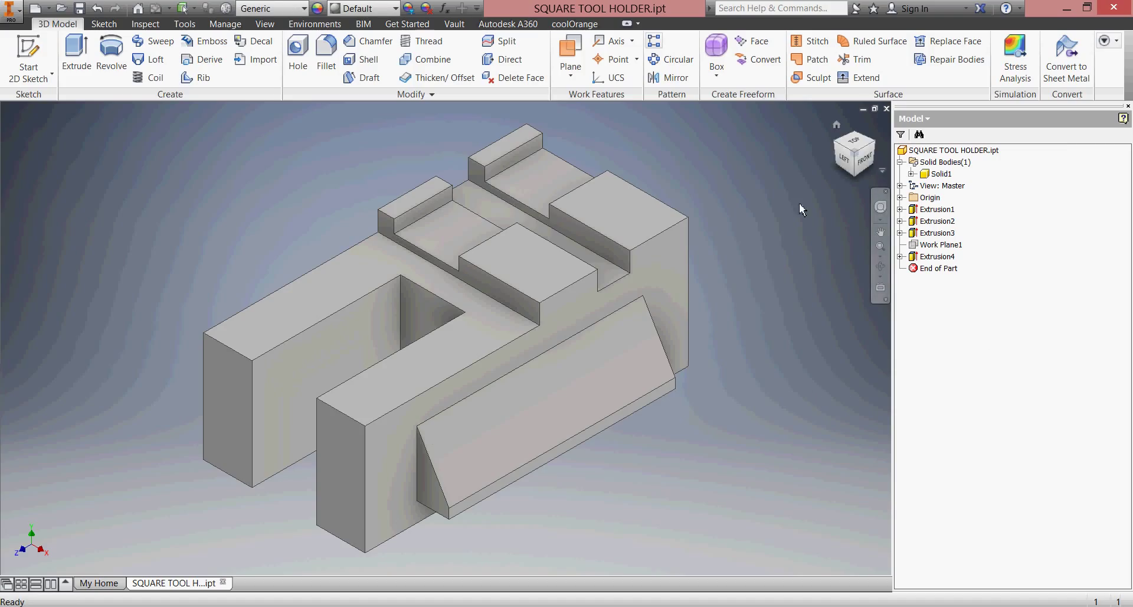
{"action": "left_click", "coordinate": [840, 153]}
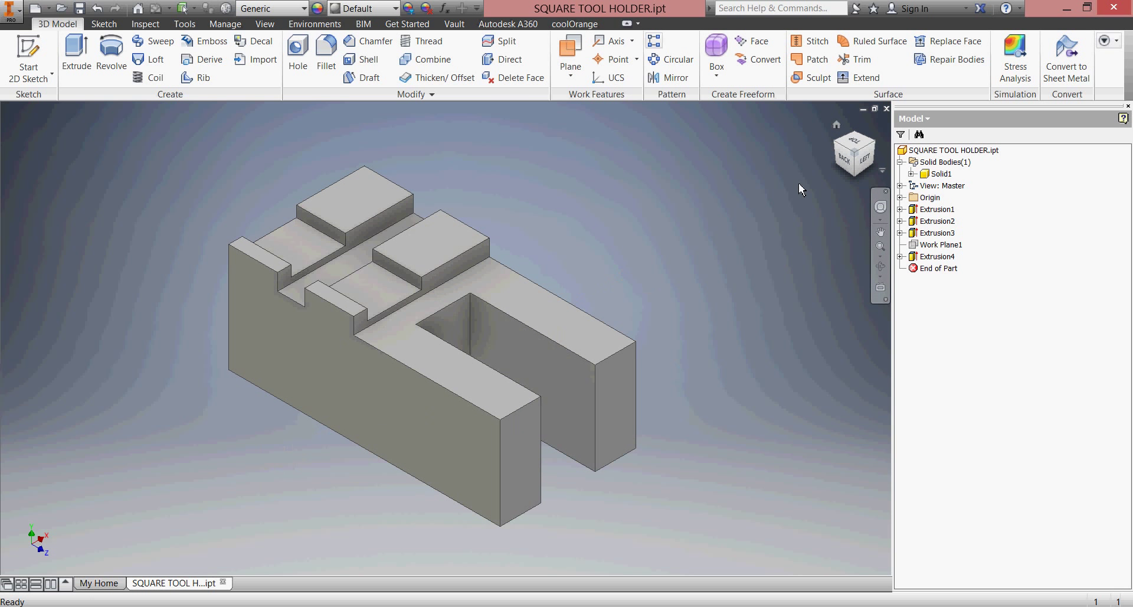
{"action": "left_click", "coordinate": [878, 145]}
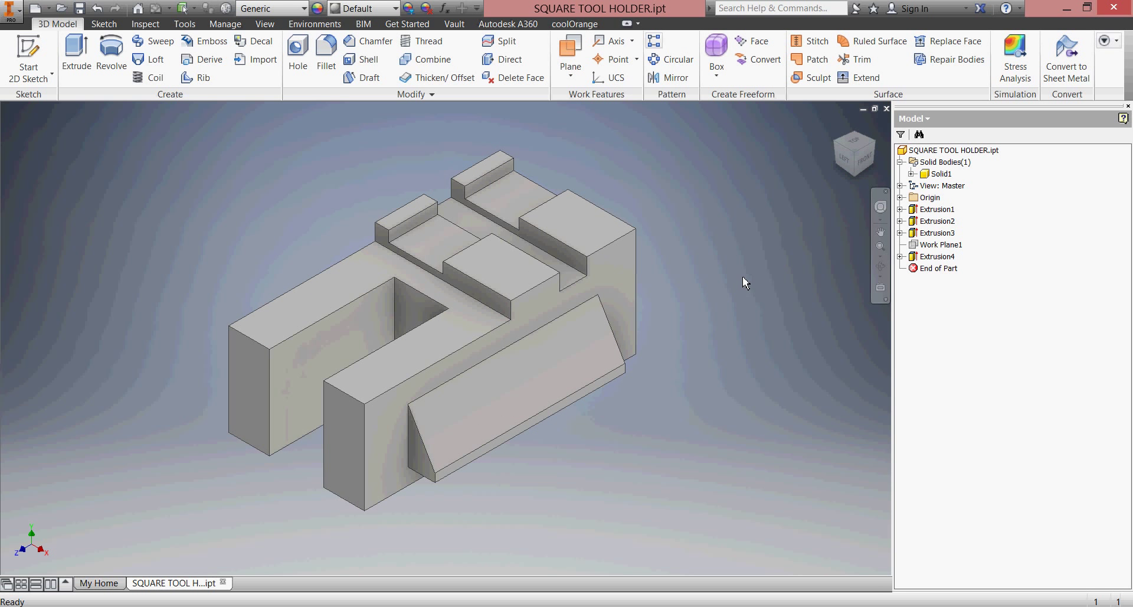
- Mirror the Extrusion4 support about the Origin YZ Plane to create Mirror1
{"action": "left_click", "coordinate": [671, 81]}
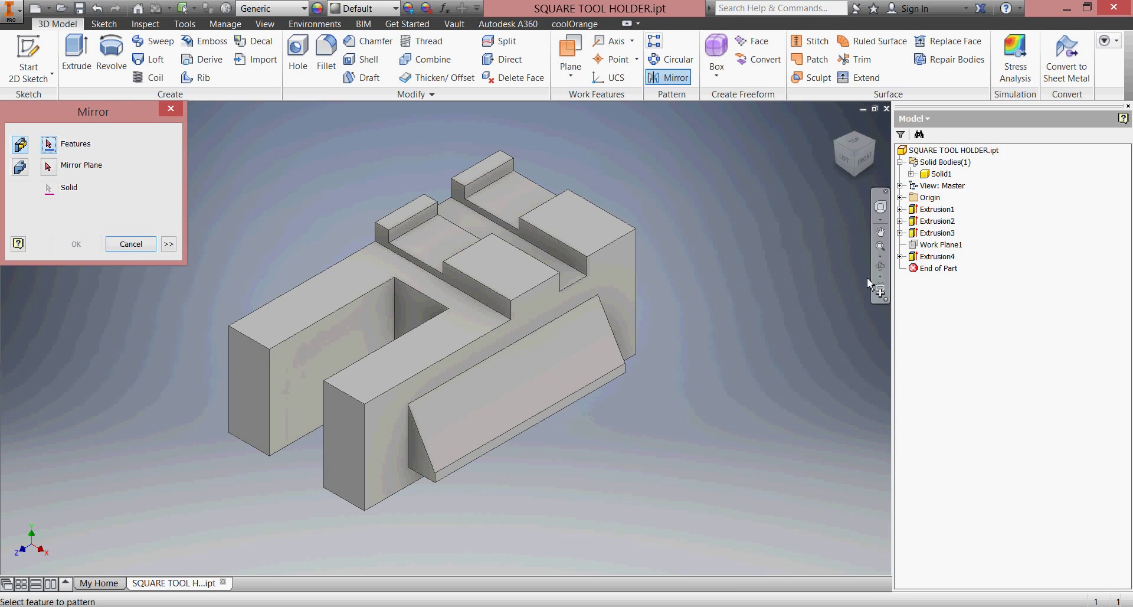
{"action": "left_click", "coordinate": [932, 256]}
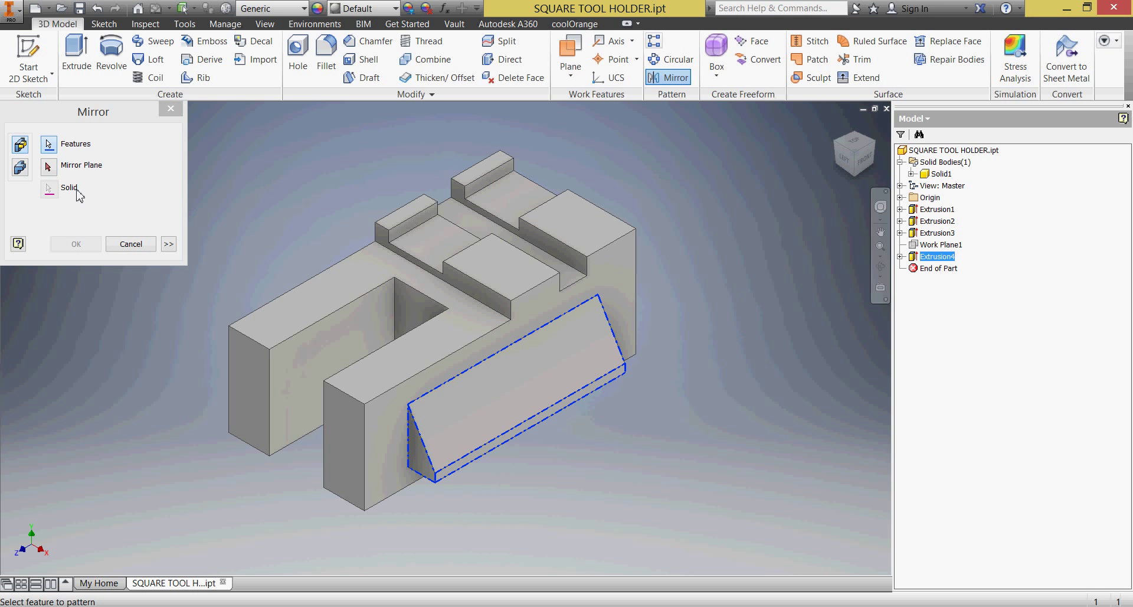
{"action": "left_click", "coordinate": [48, 167]}
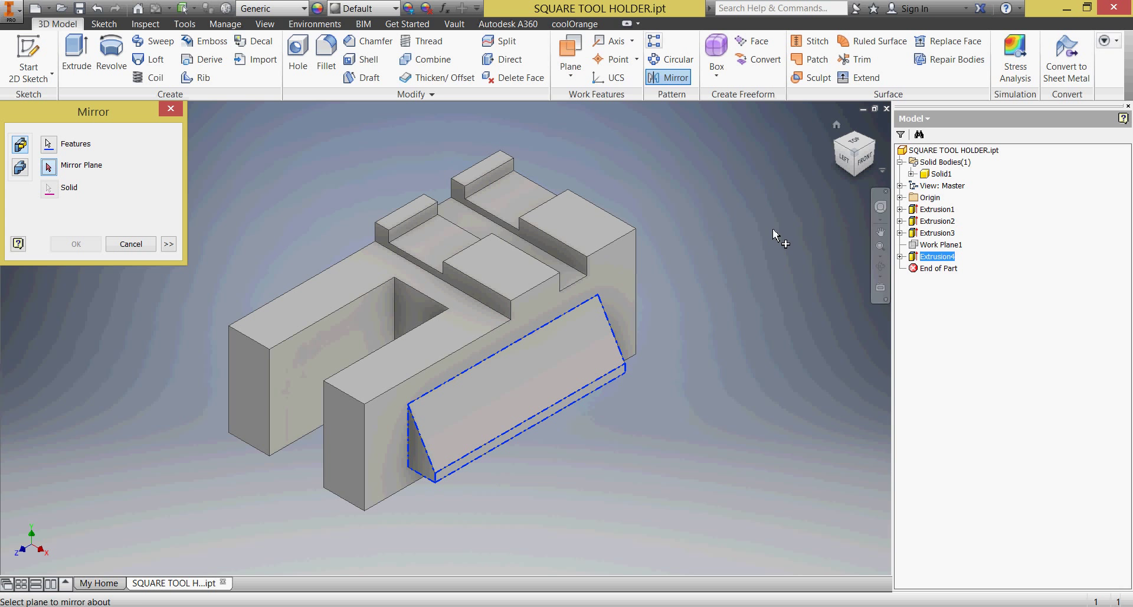
{"action": "left_click", "coordinate": [900, 198]}
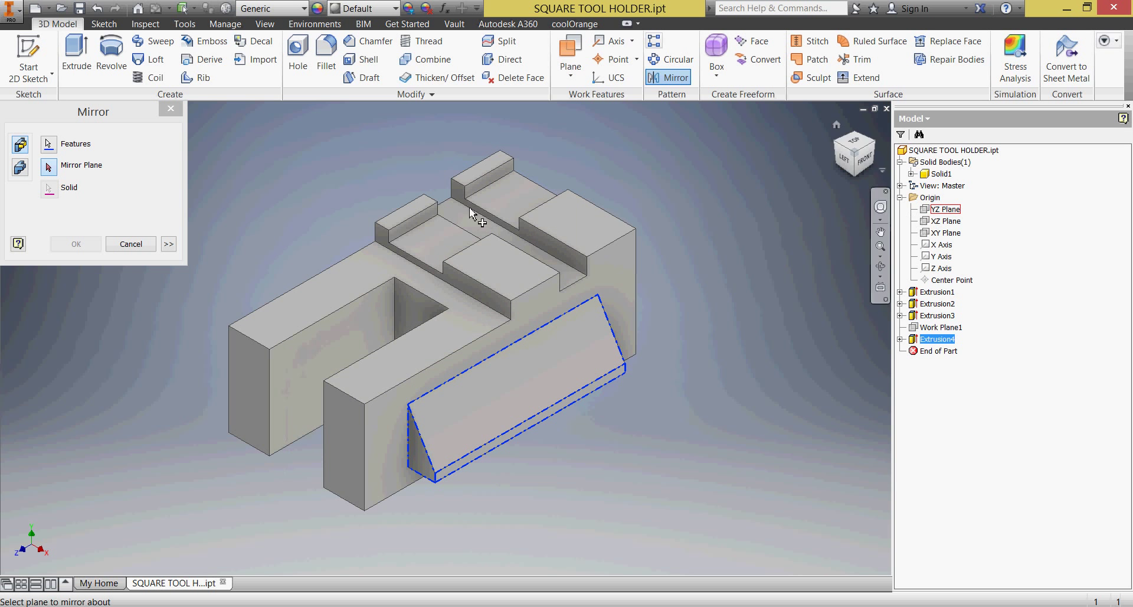
{"action": "left_click", "coordinate": [49, 168]}
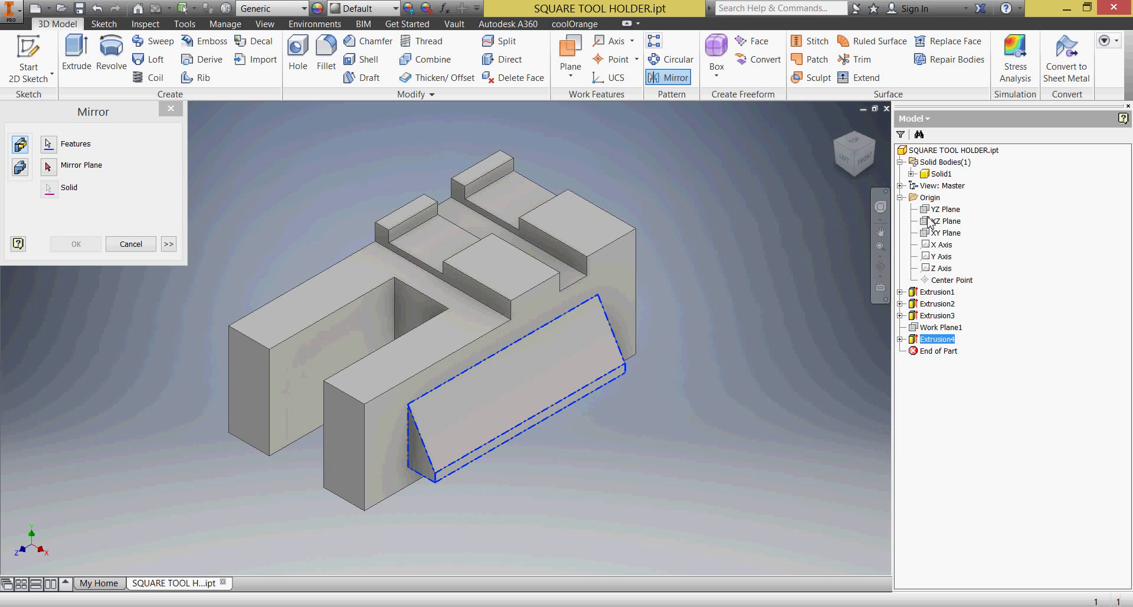
{"action": "left_click", "coordinate": [50, 170]}
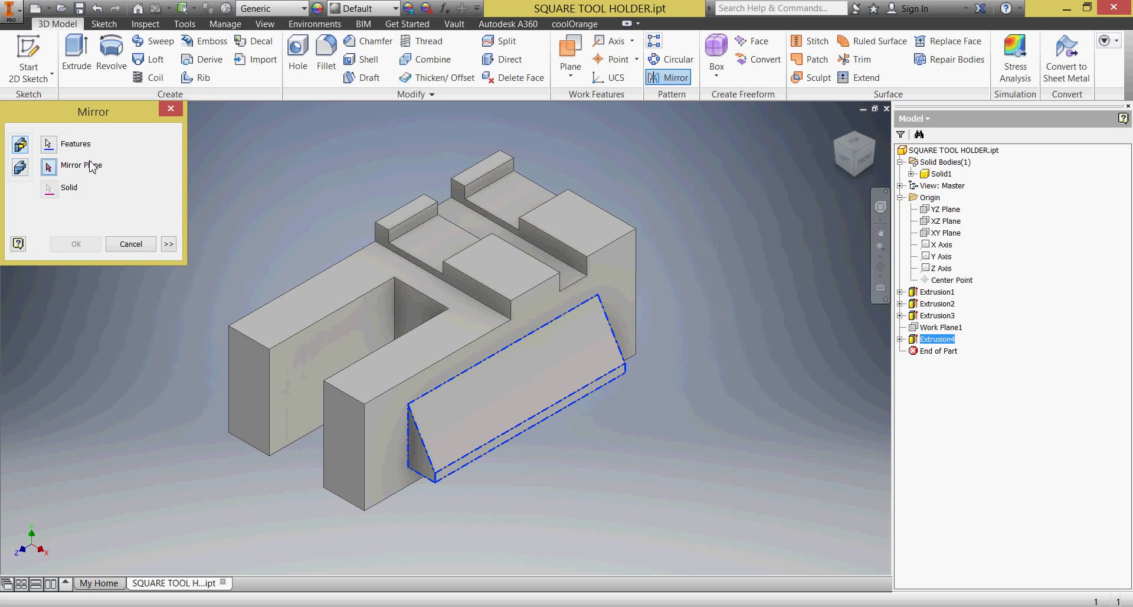
{"action": "left_click", "coordinate": [928, 213]}
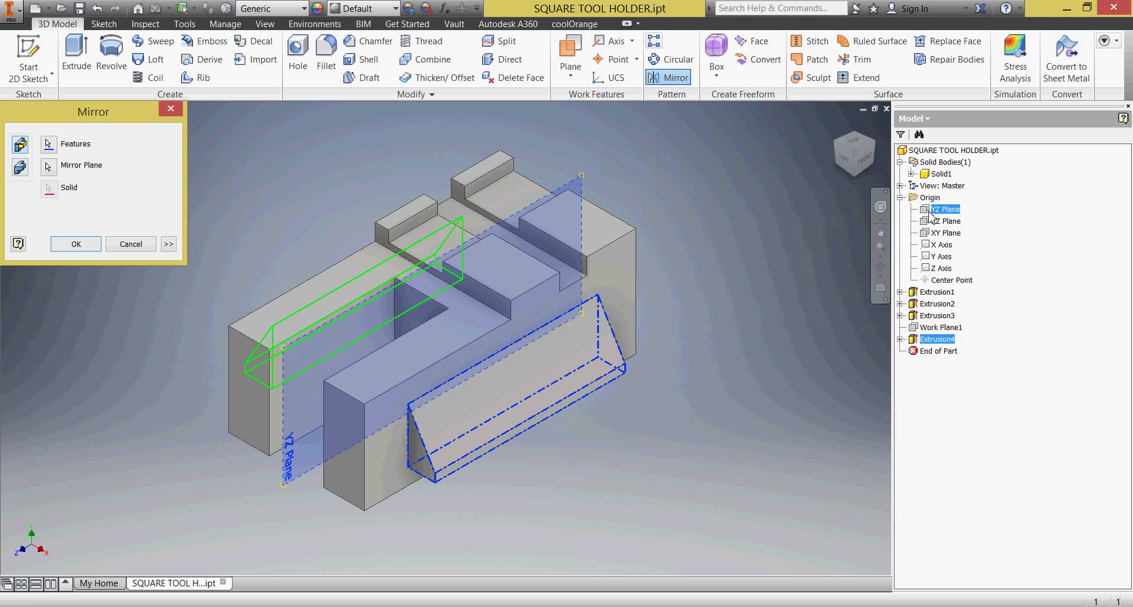
{"action": "left_click", "coordinate": [854, 144]}
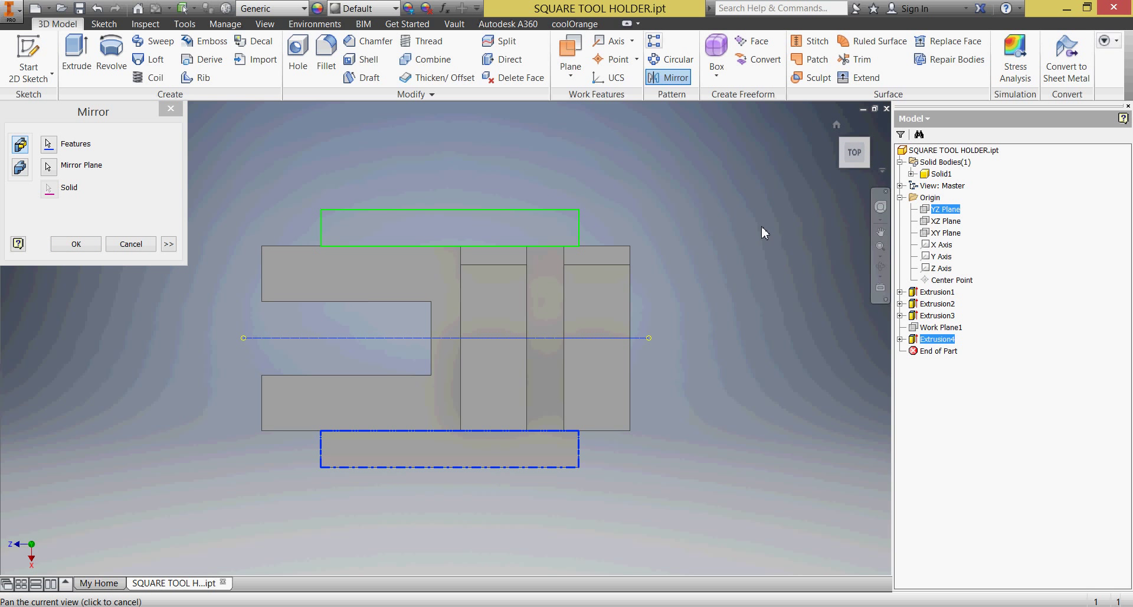
{"action": "left_click", "coordinate": [84, 244]}
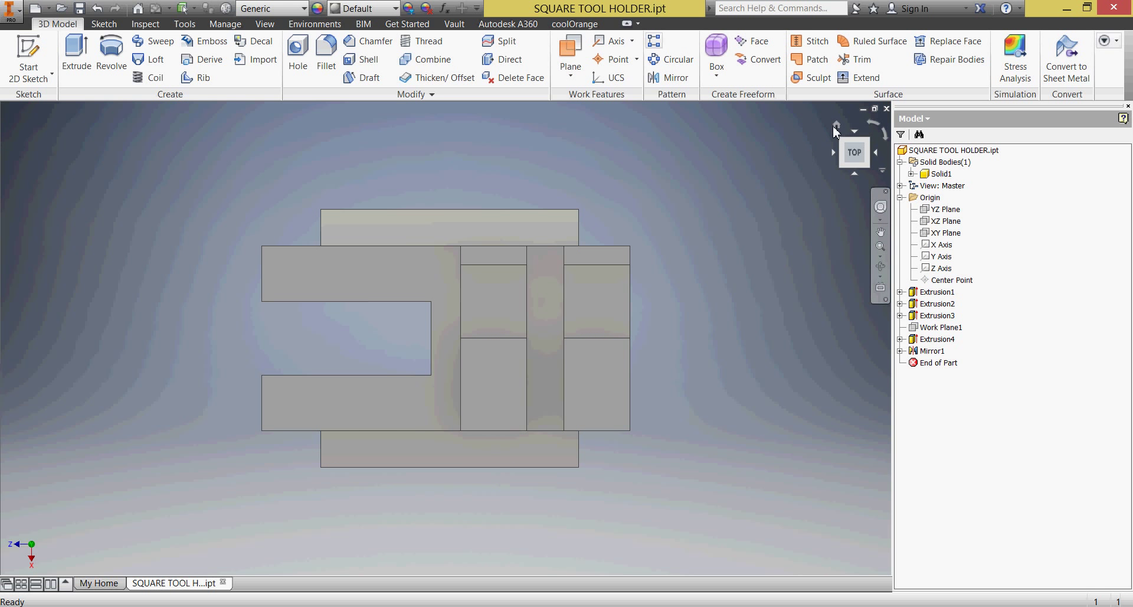
{"action": "key", "text": "F6"}
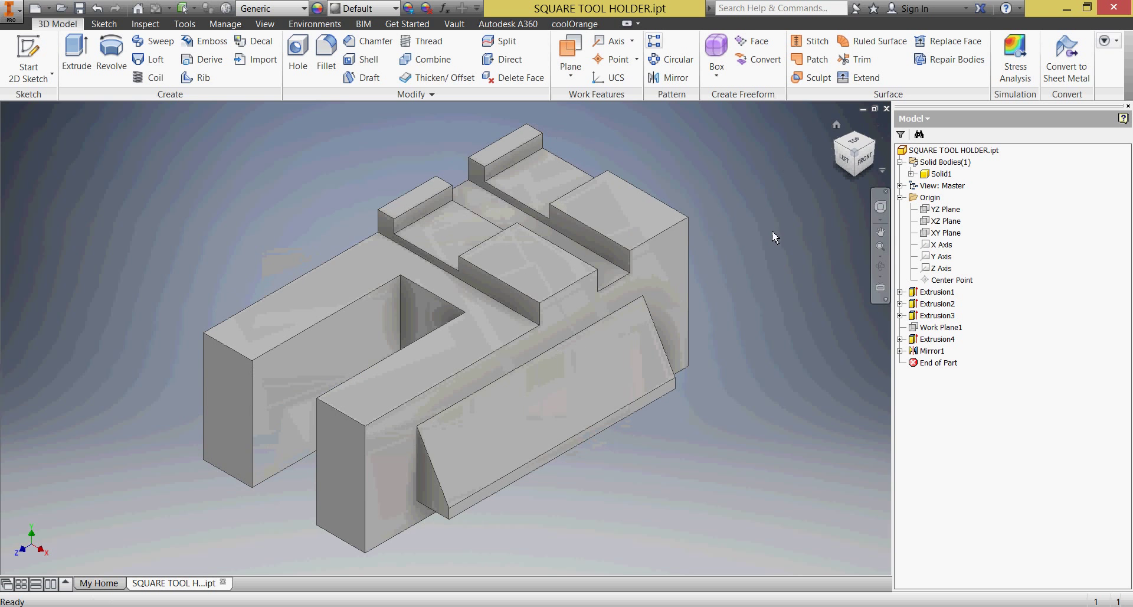
- Open the Fillet dialog at its default 2 mm radius and check the drawing for the required radius
{"action": "left_click", "coordinate": [841, 152]}
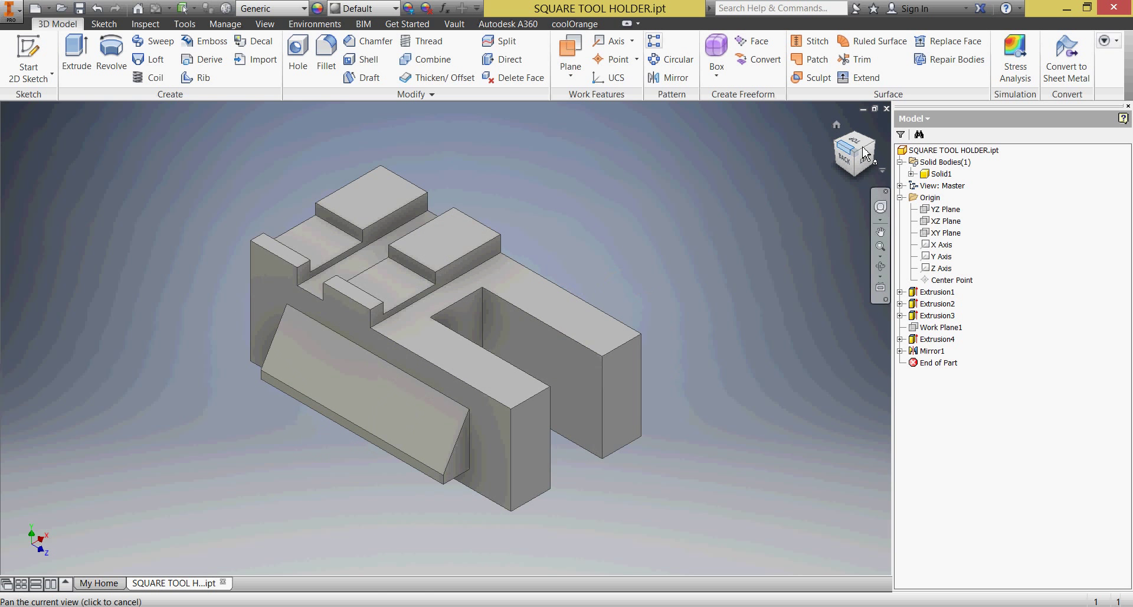
{"action": "key", "text": "F6"}
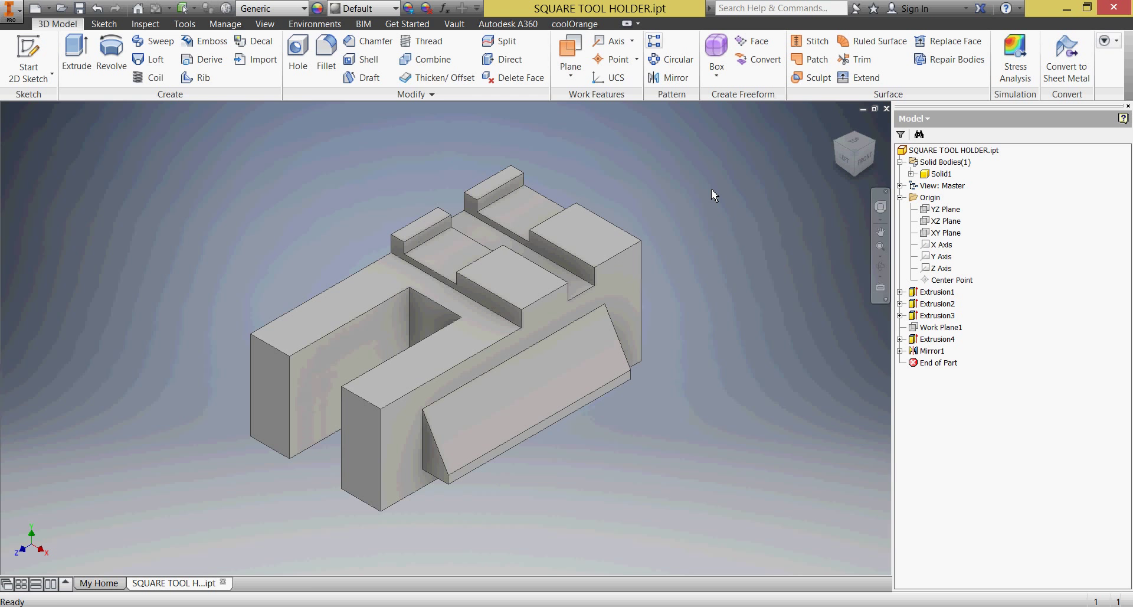
{"action": "left_click", "coordinate": [328, 66]}
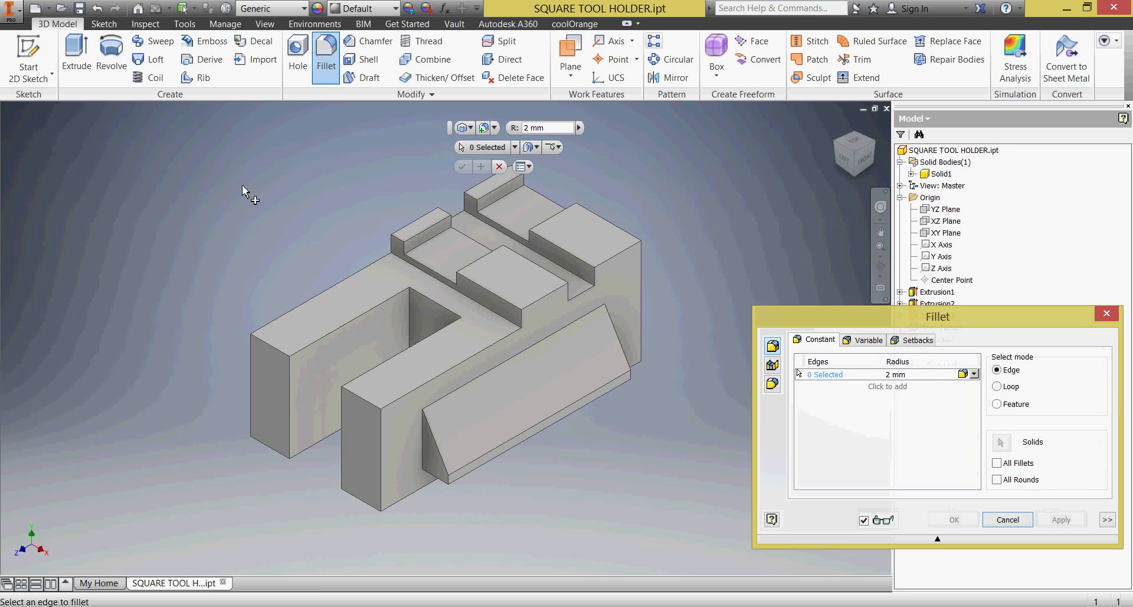
{"action": "key", "text": "alt+Tab"}
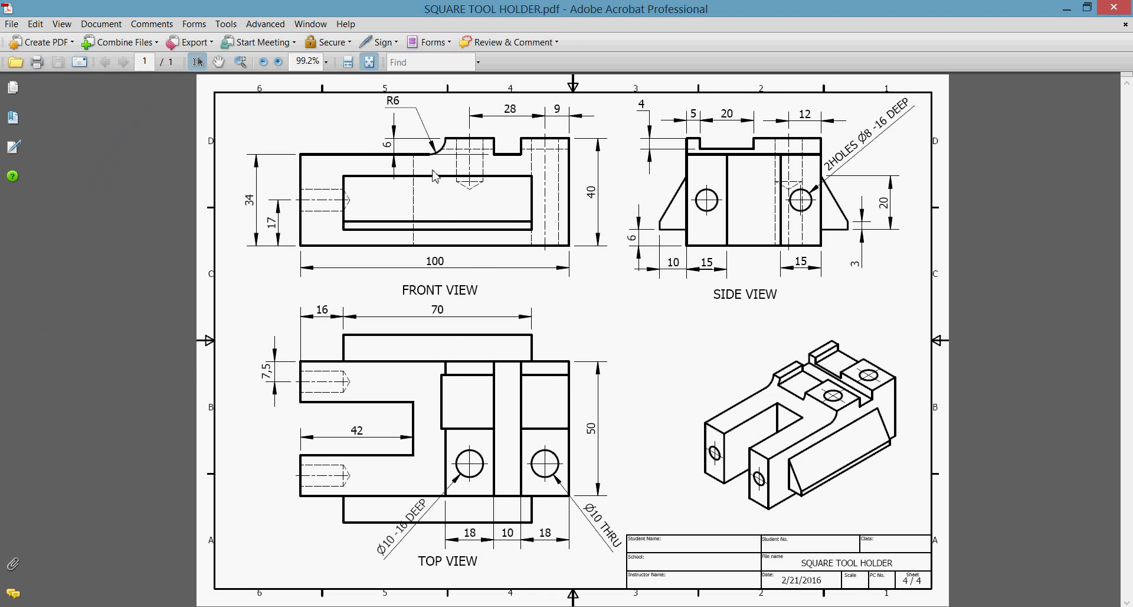
{"action": "key", "text": "alt+Tab"}
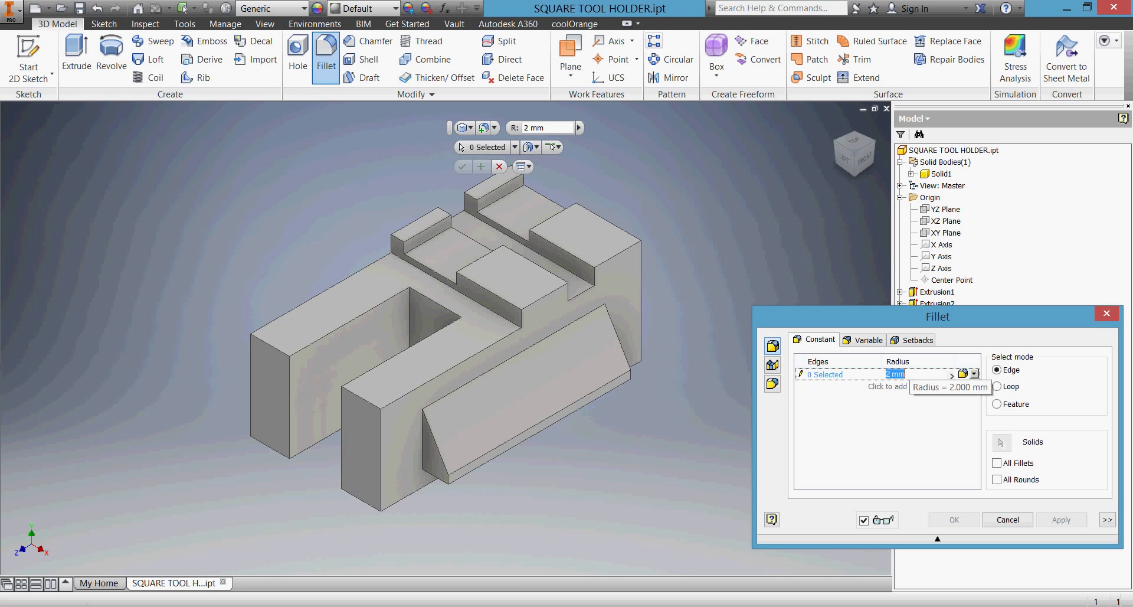
- Set the fillet radius to 6 mm, select the top slot edge and apply it
{"action": "type", "text": "6"}
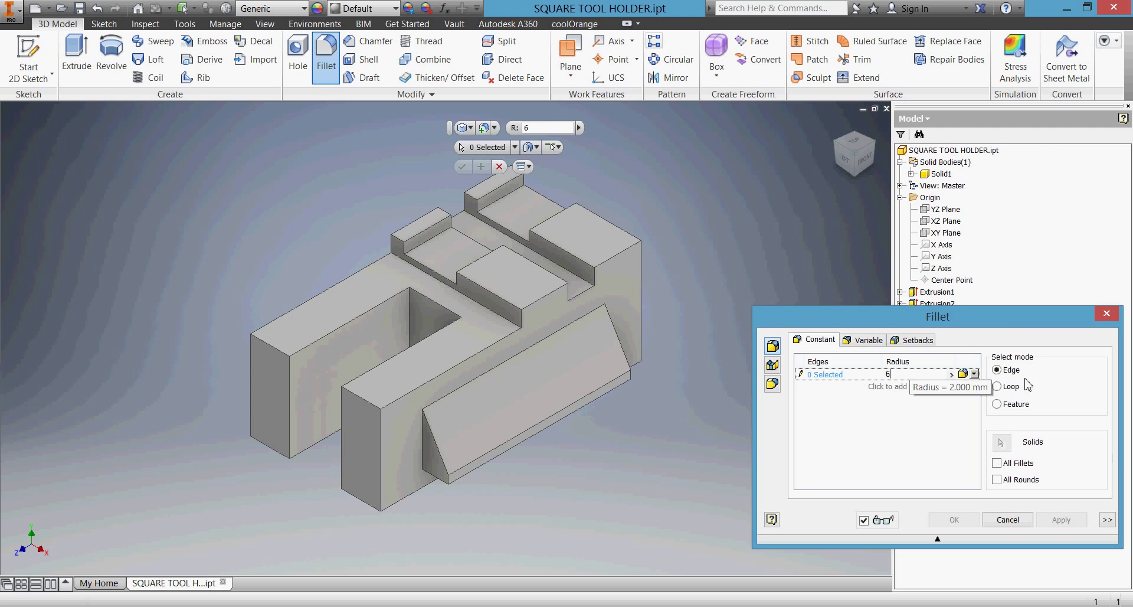
{"action": "left_click", "coordinate": [823, 375]}
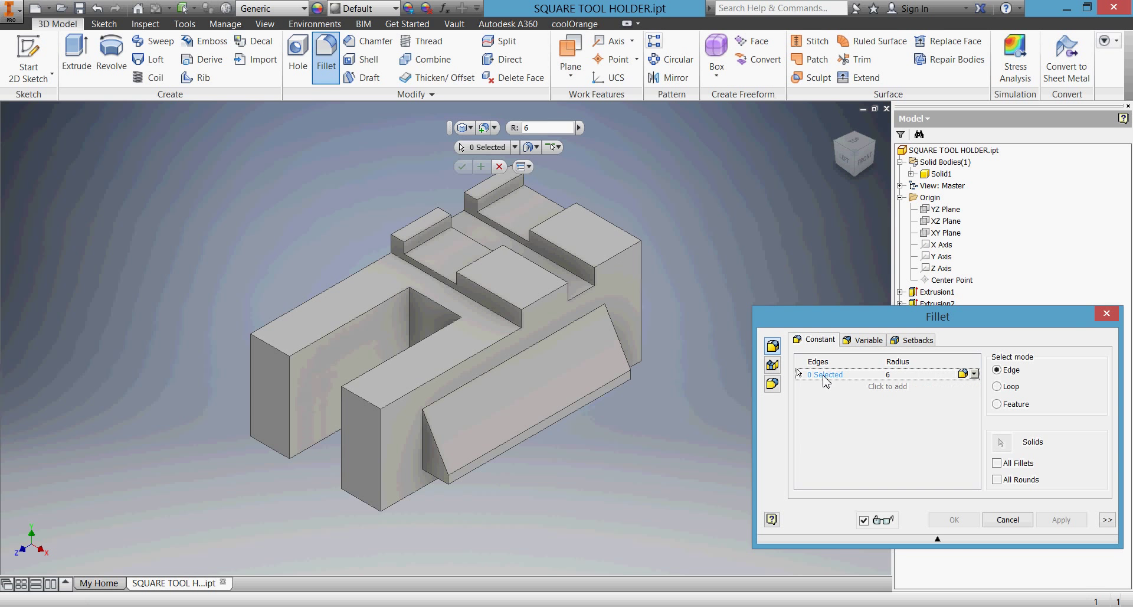
{"action": "left_click", "coordinate": [504, 322]}
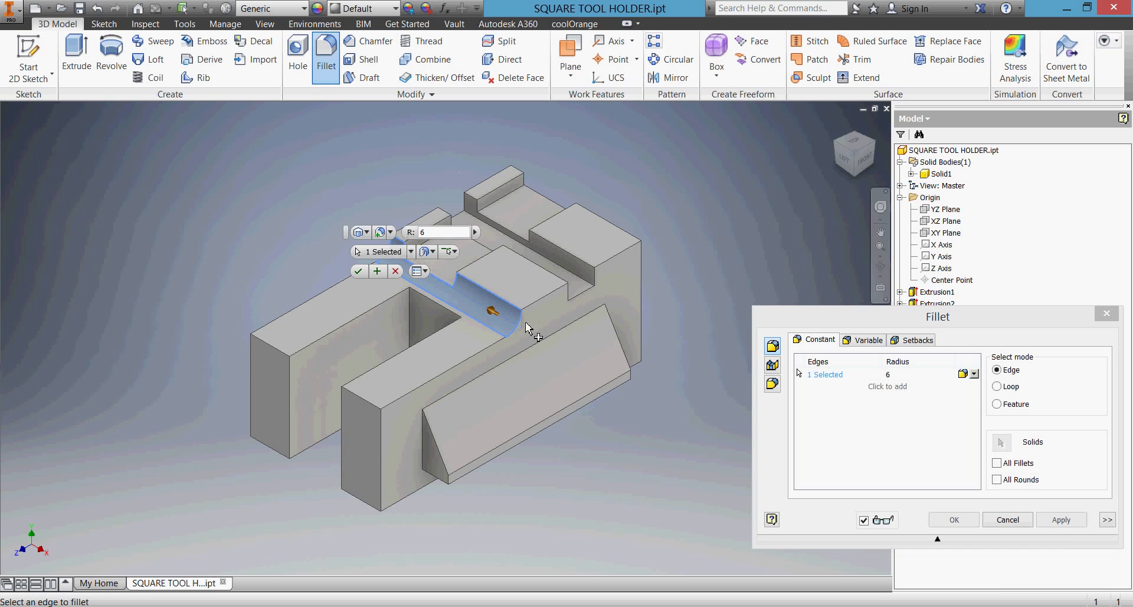
{"action": "left_click", "coordinate": [358, 272]}
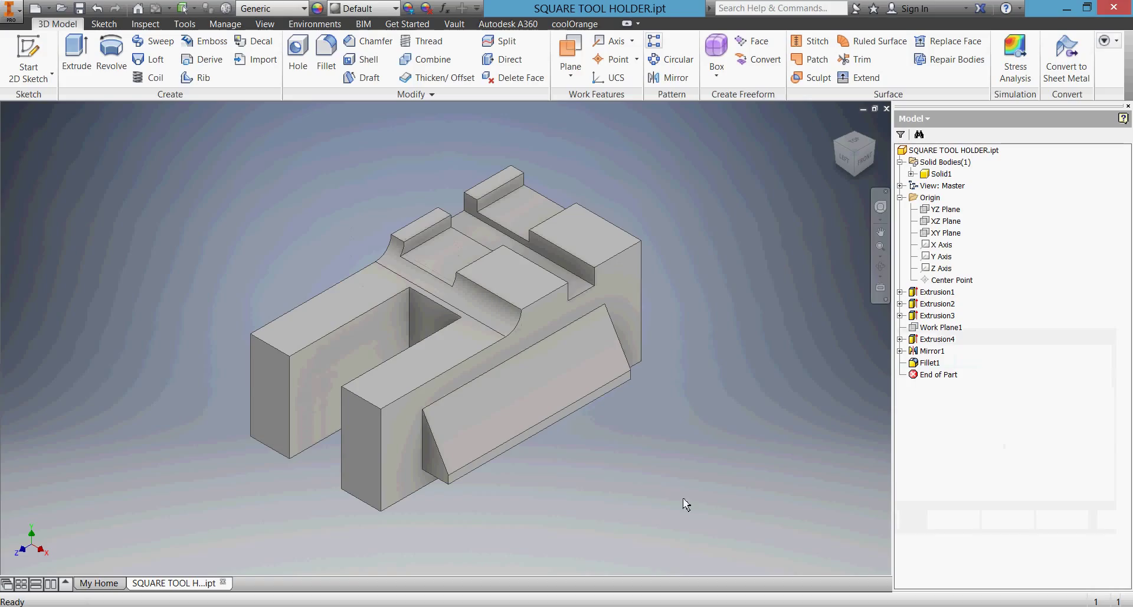